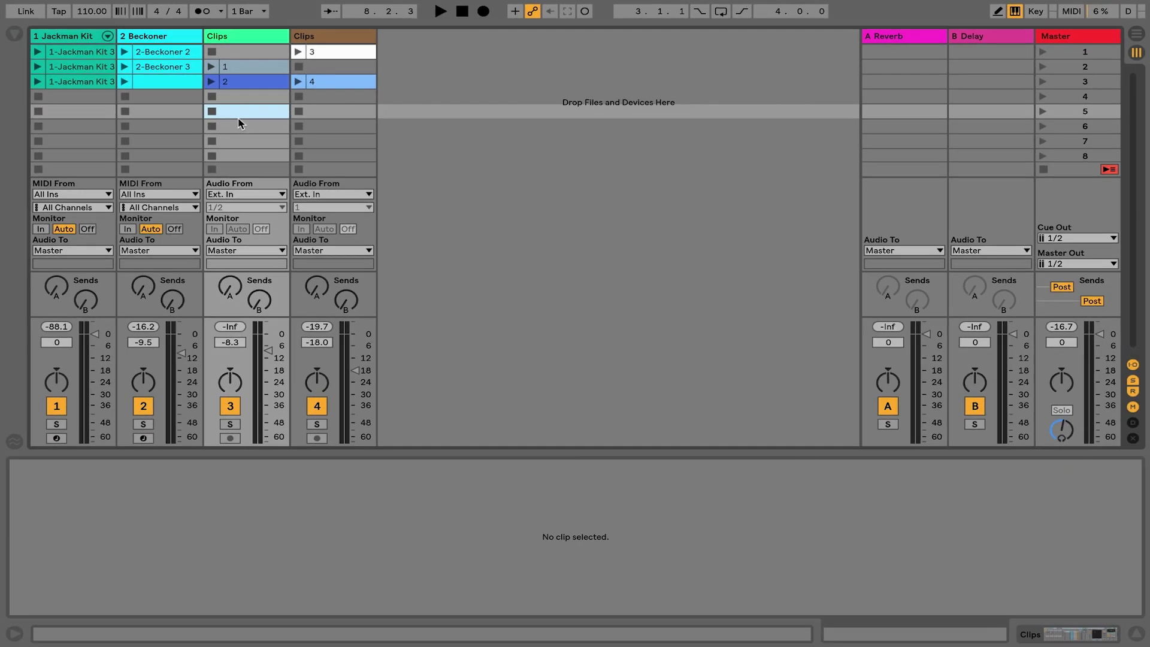
Step: Return the arrangement playback position to 1.1.1 and start recording into the Arrangement View
key("Tab")
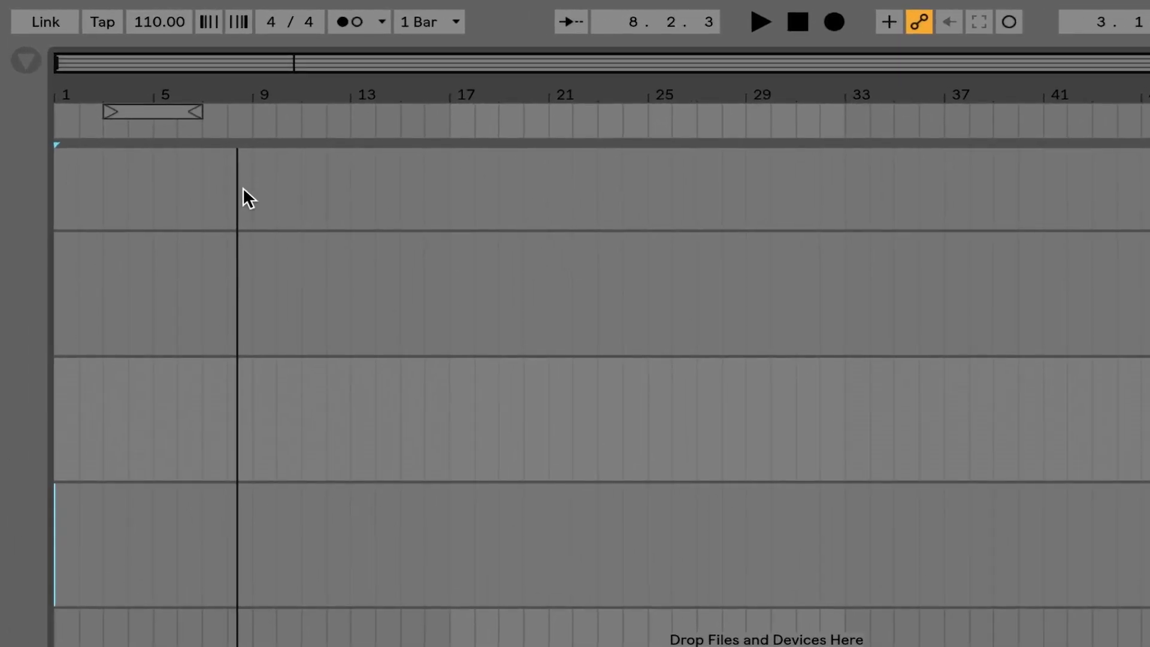
left_click(797, 25)
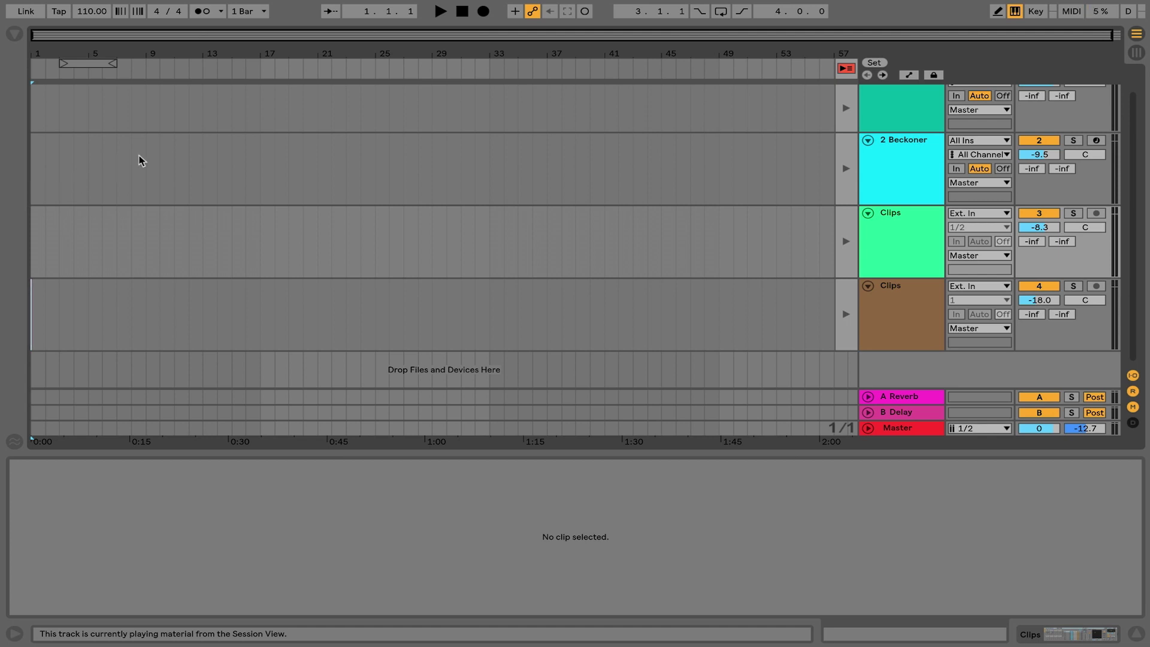
left_click(483, 11)
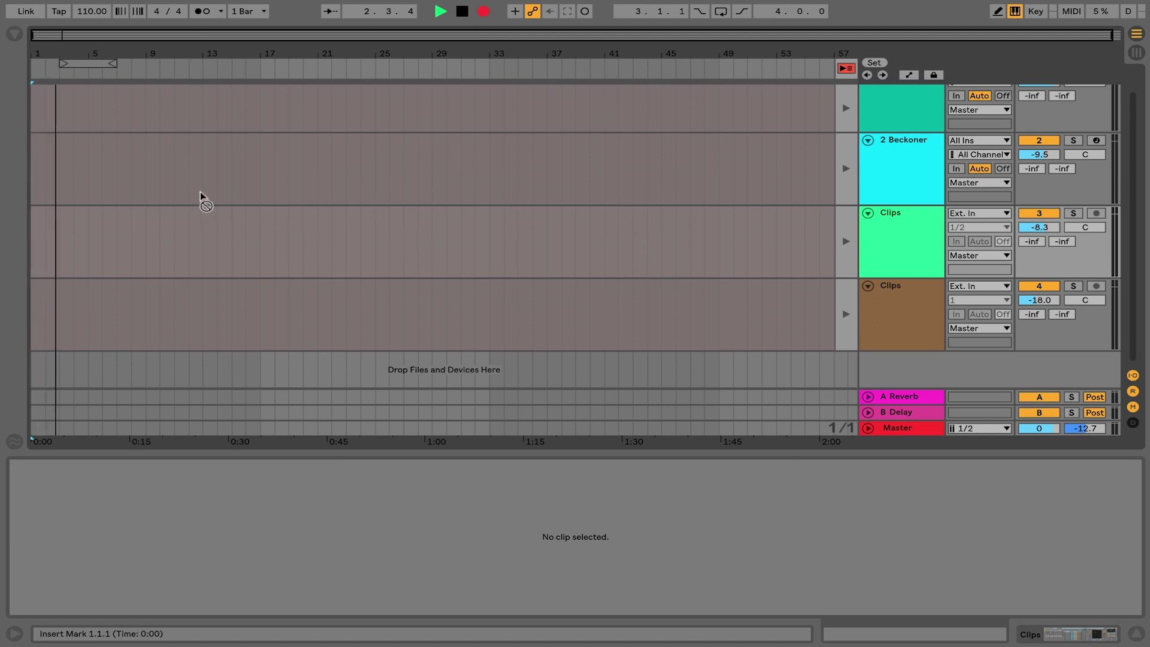
Step: Launch the first Jackman Kit clip and the 2-Beckoner 2 clip from the Session View to record them into the arrangement
key("Tab")
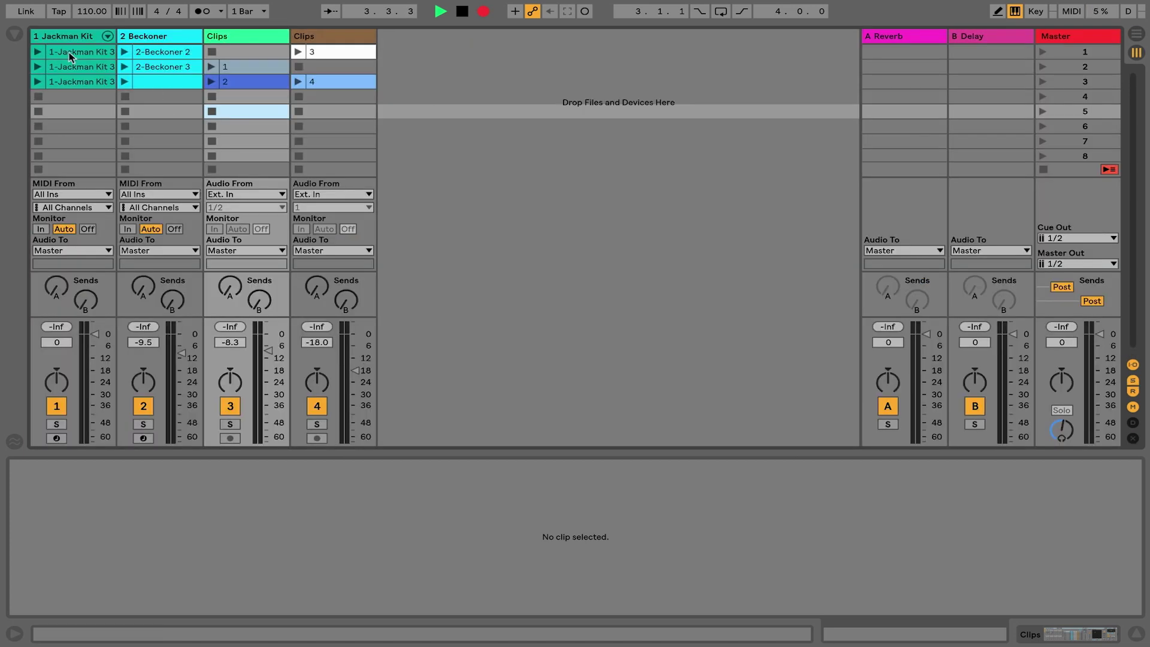
left_click(36, 52)
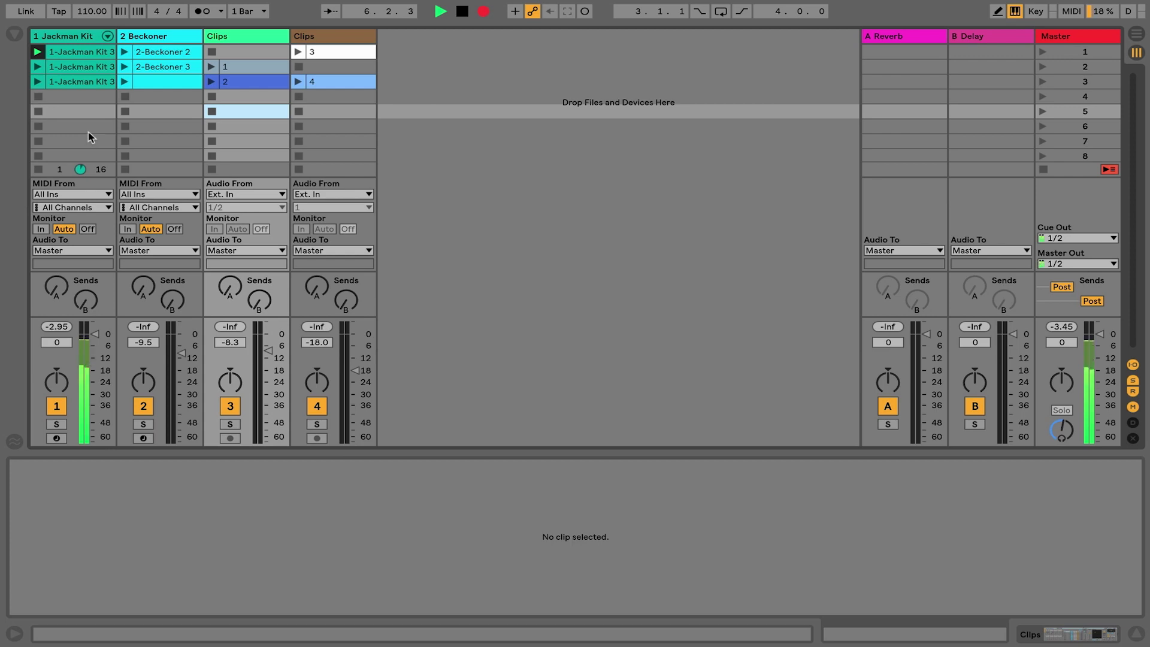
key("Tab")
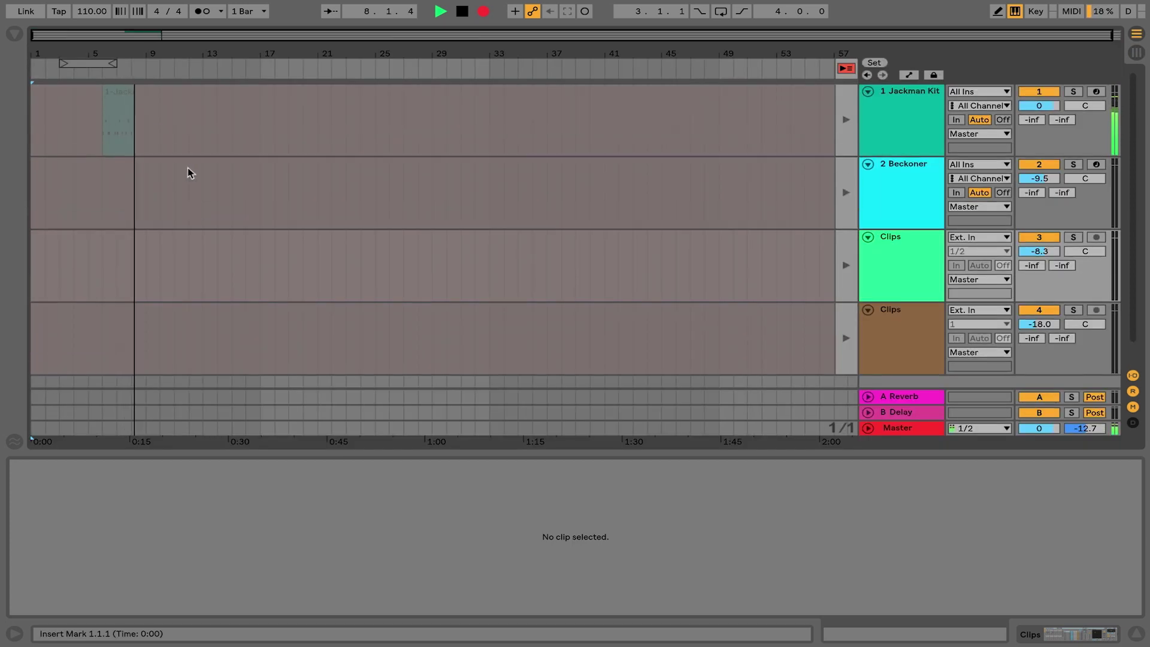
key("Tab")
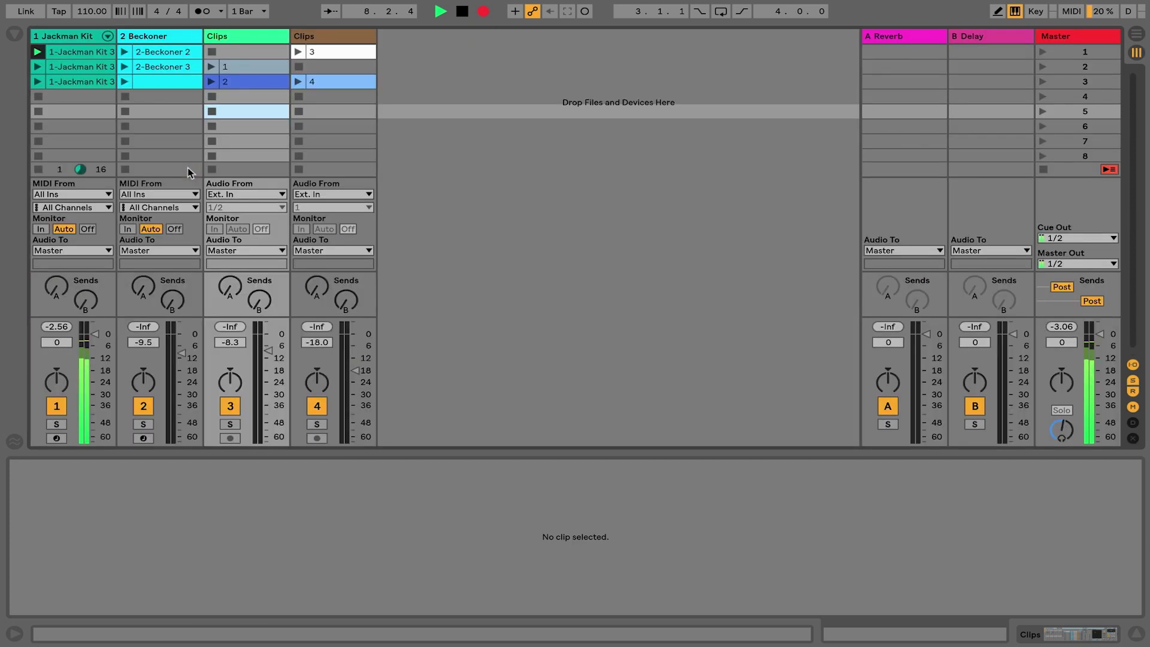
left_click(124, 52)
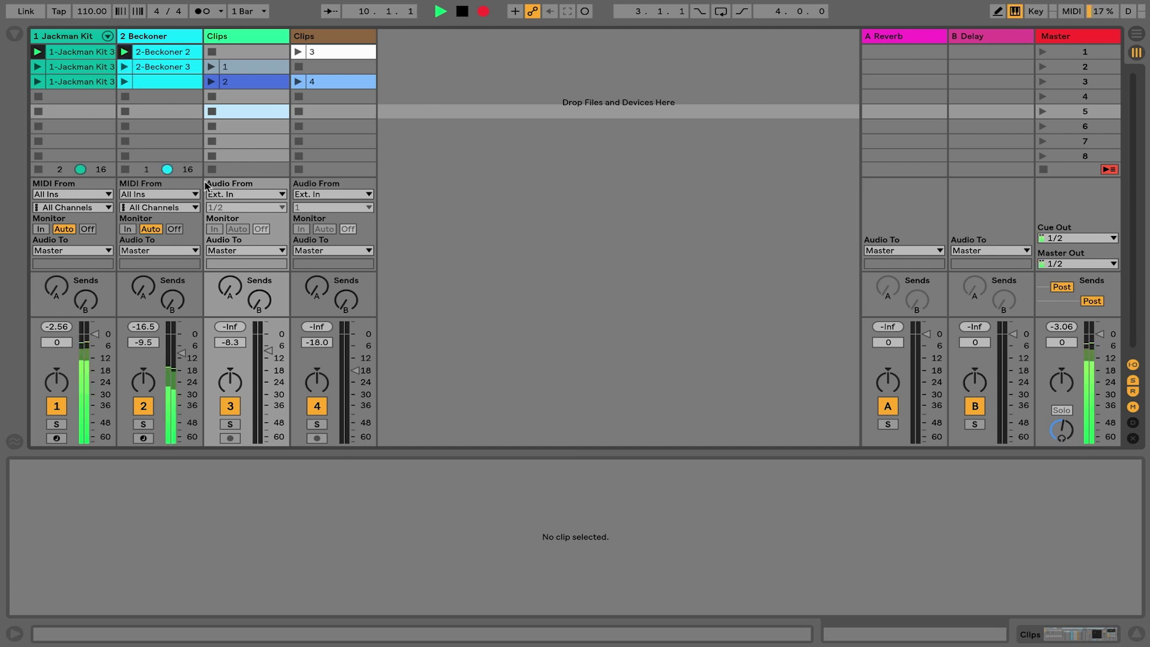
key("Tab")
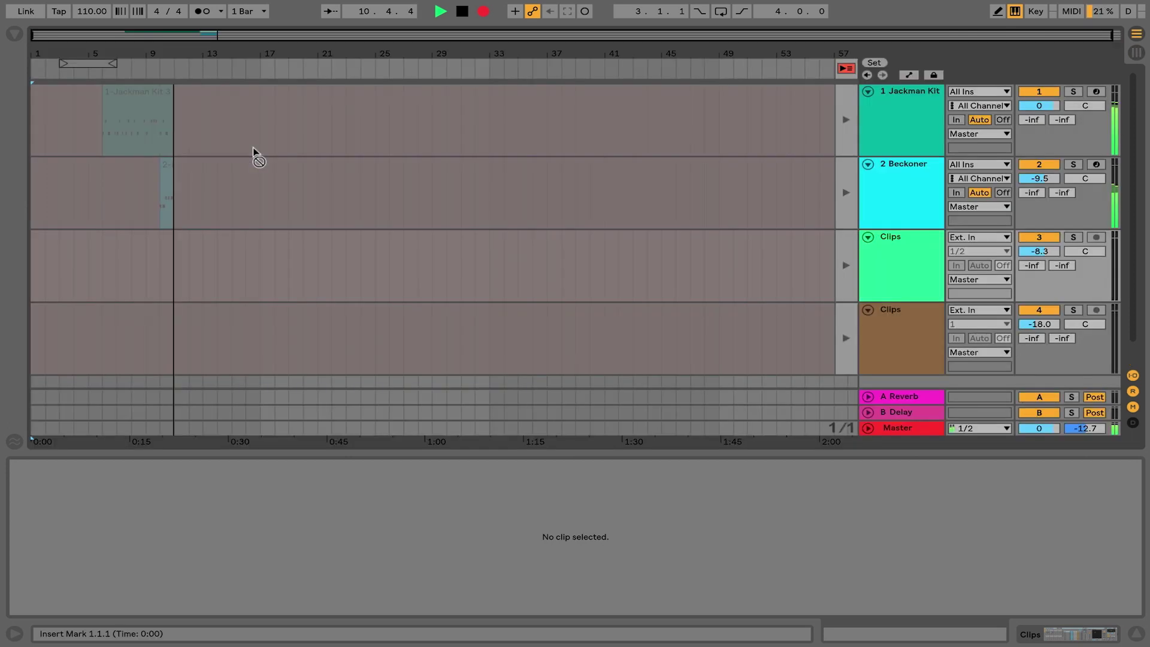
Step: Launch audio clip 3 on the fourth track, followed by clip 1 on the third track, during the arrangement recording
key("Tab")
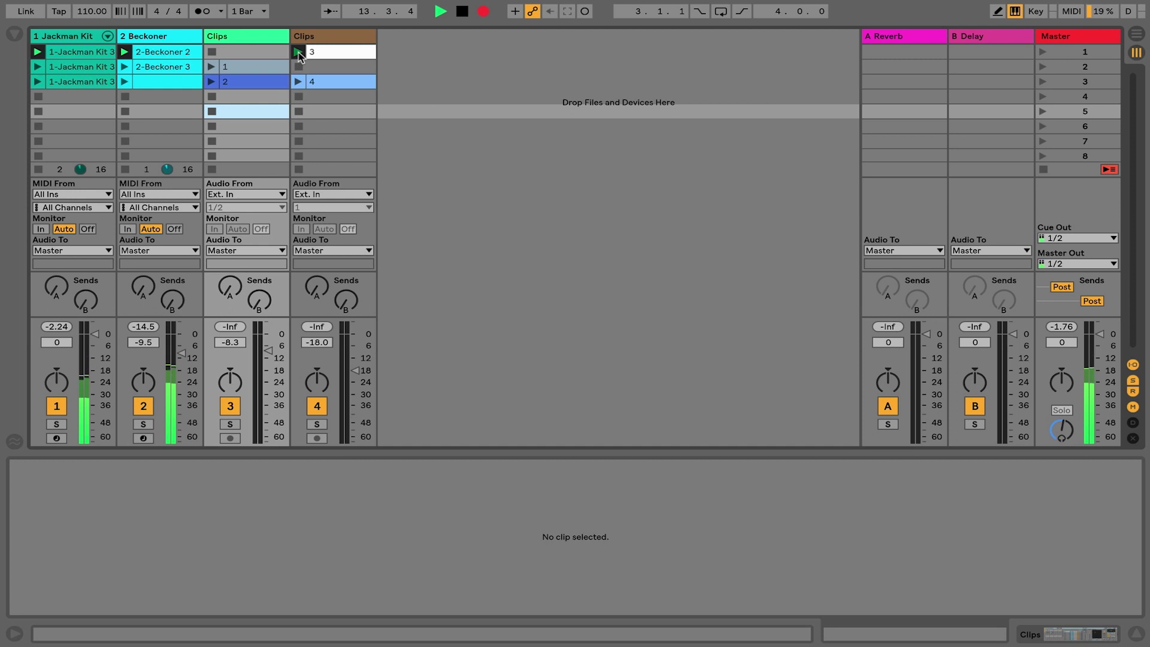
key("Tab")
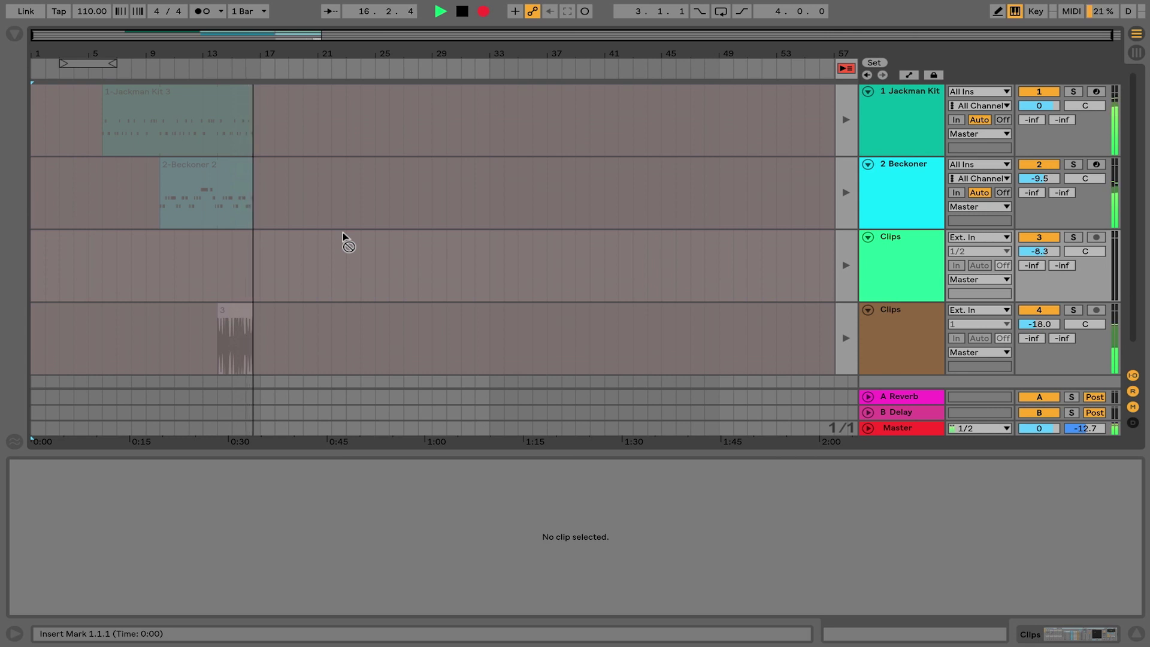
key("Tab")
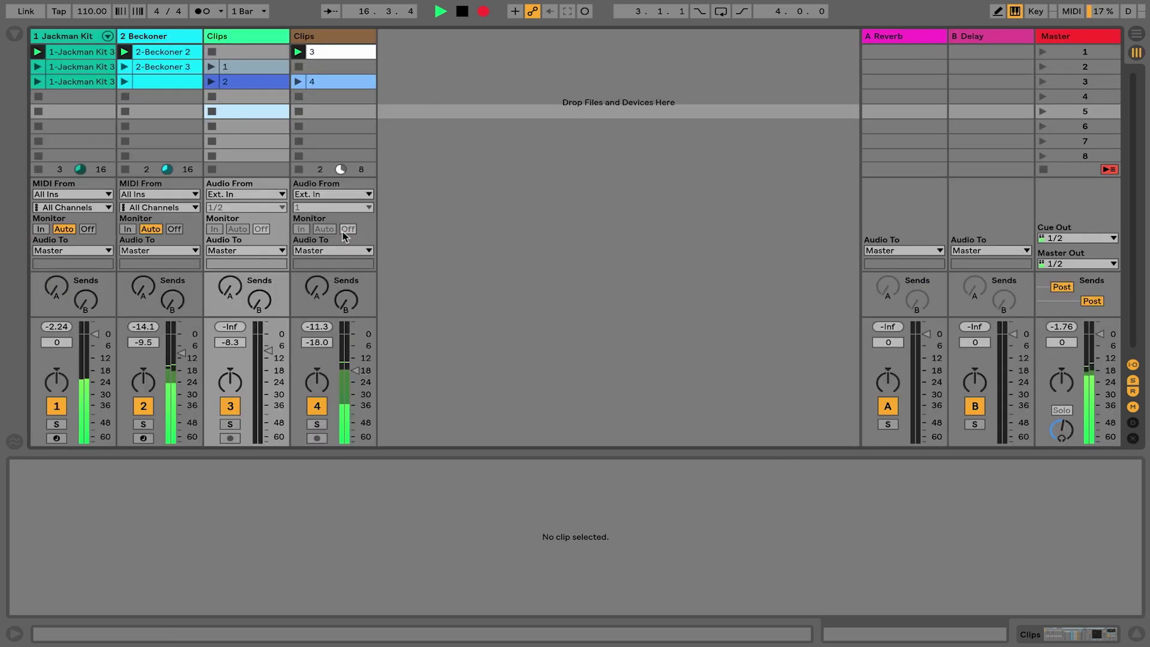
left_click(211, 66)
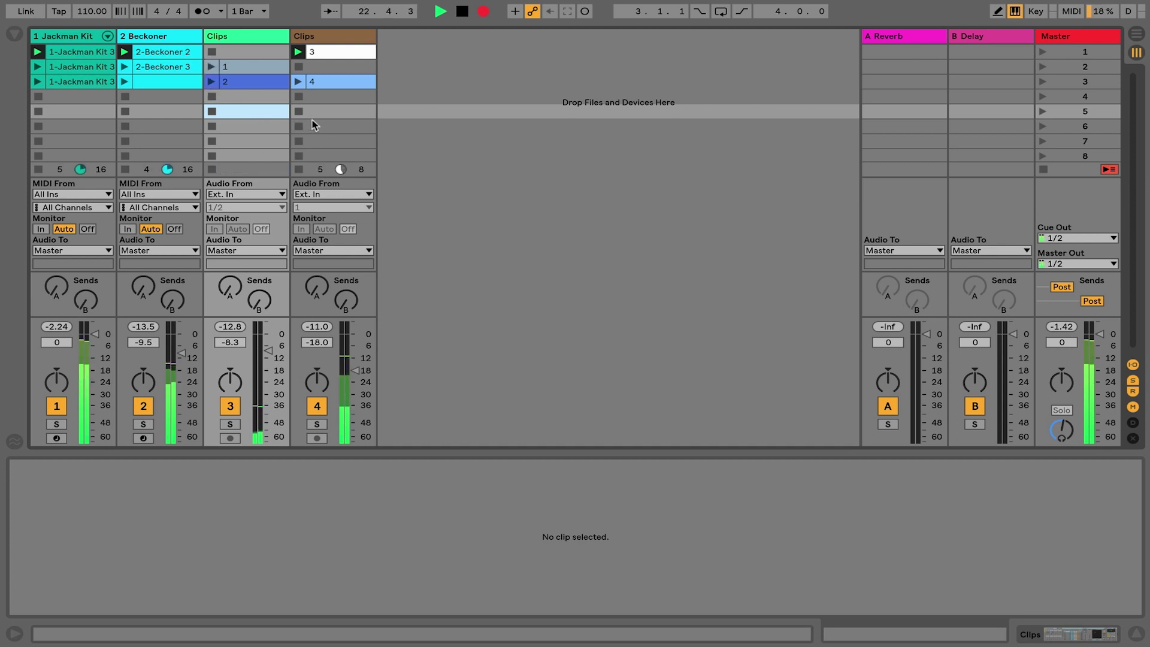
Step: Launch clip 2 on the third track, turn on its Loop setting and relaunch it so it repeats in the recording
left_click(211, 82)
left_click(257, 80)
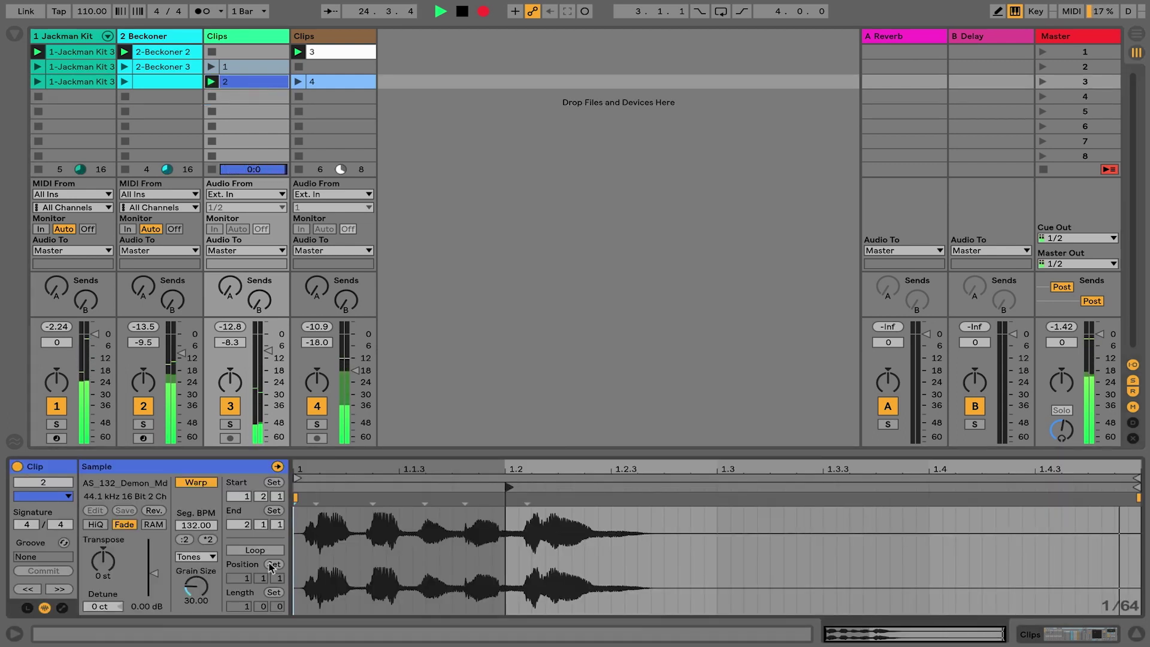
left_click(254, 550)
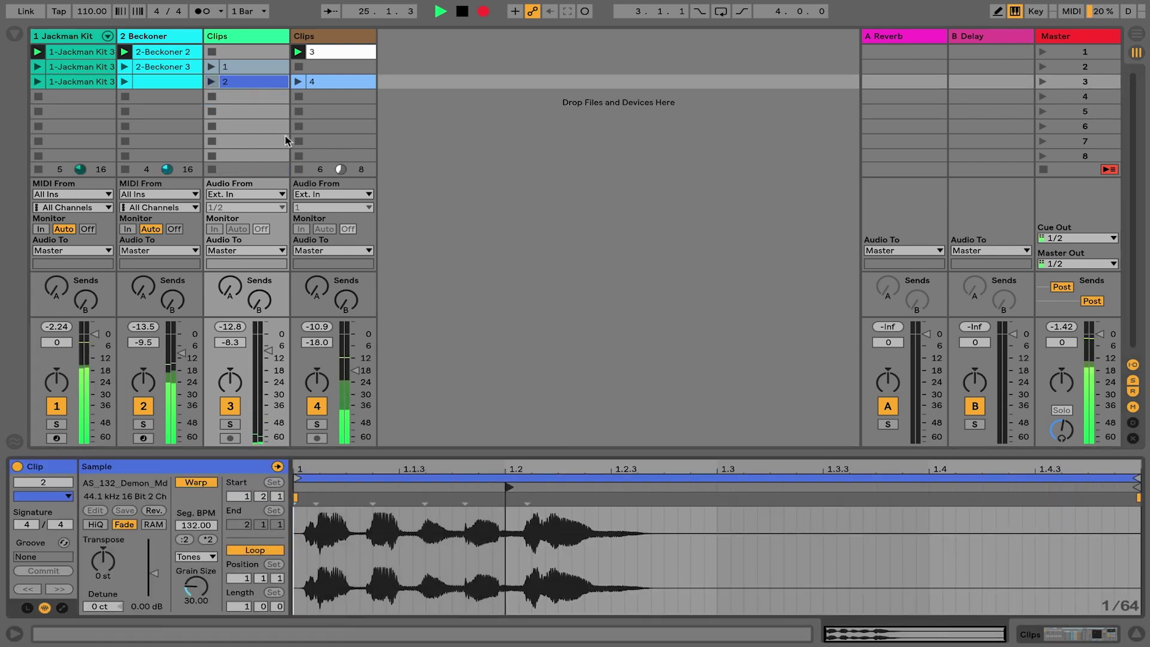
left_click(212, 82)
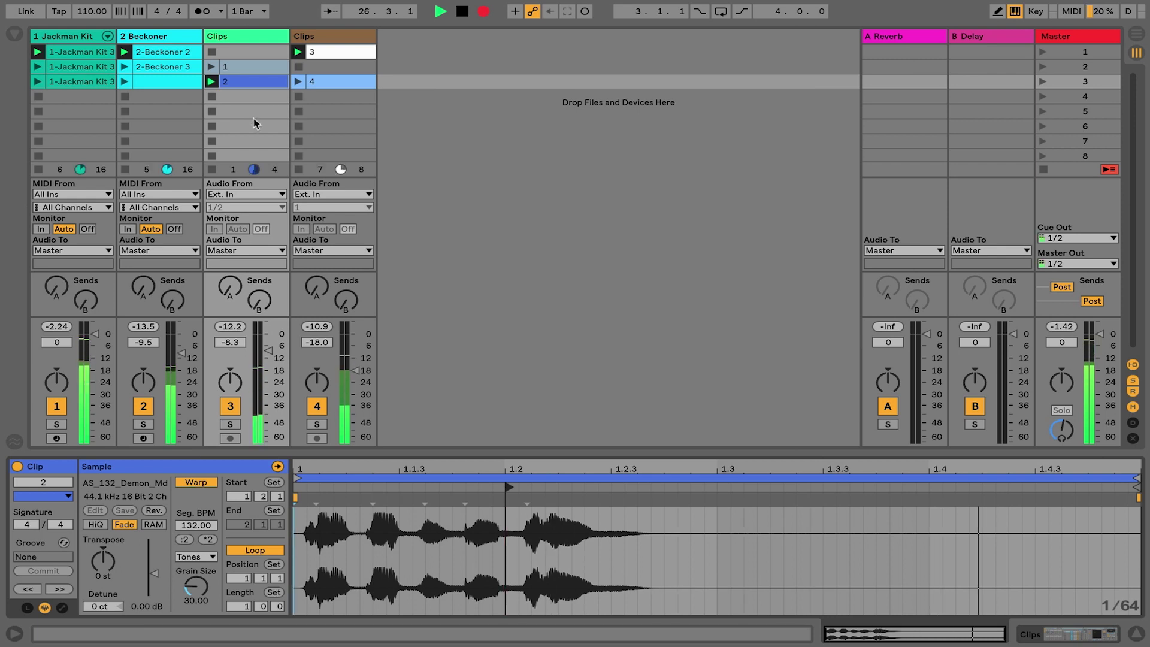
key("Tab")
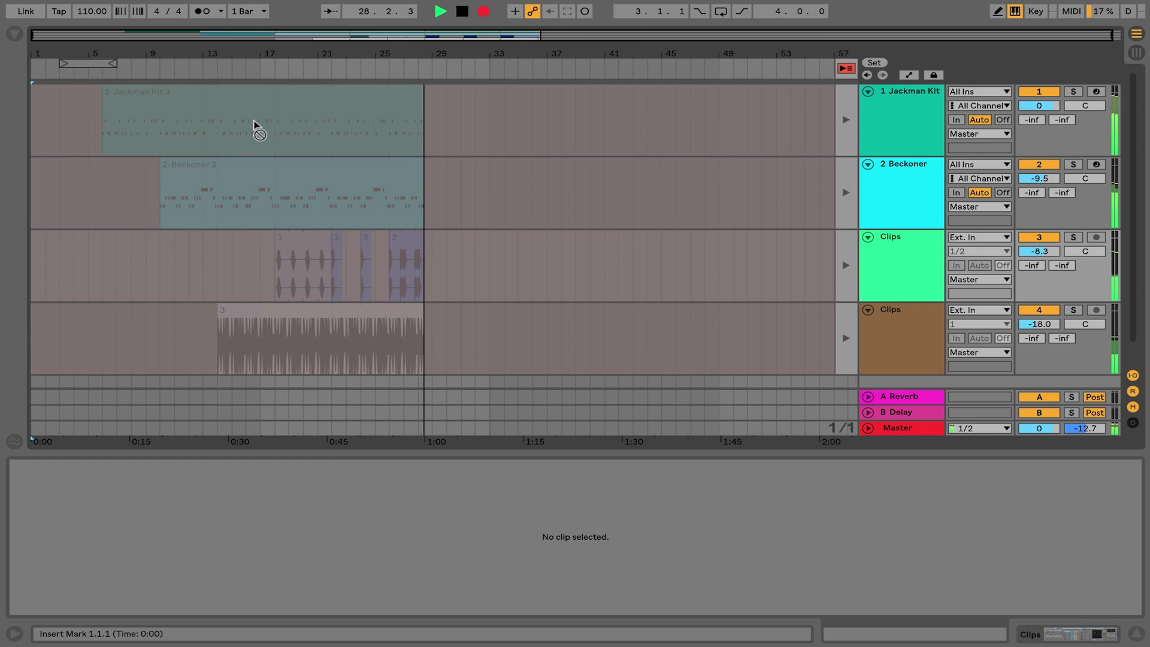
Step: Stop clip 2 on the third track and launch clip 4 on the fourth track
key("Tab")
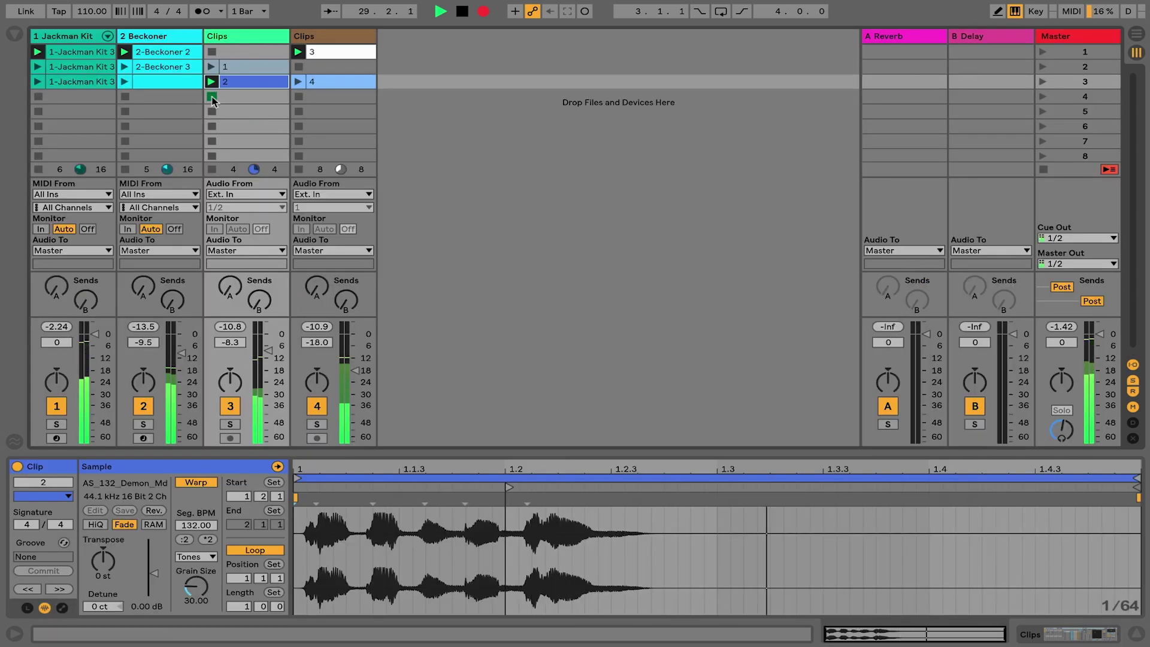
left_click(301, 81)
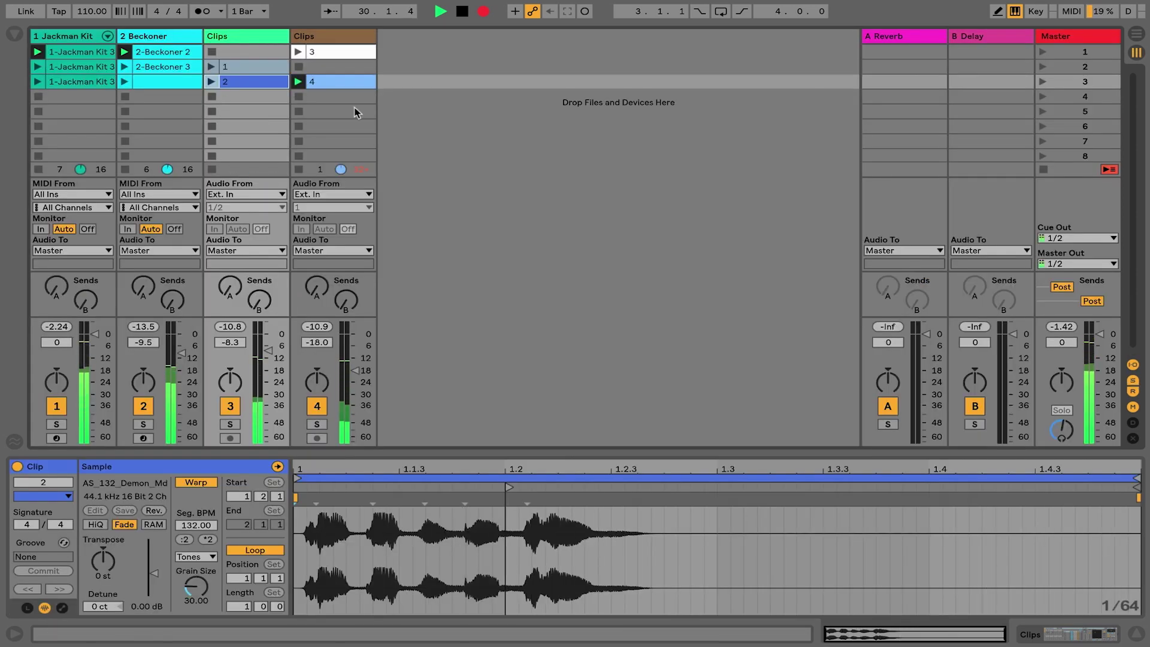
key("Tab")
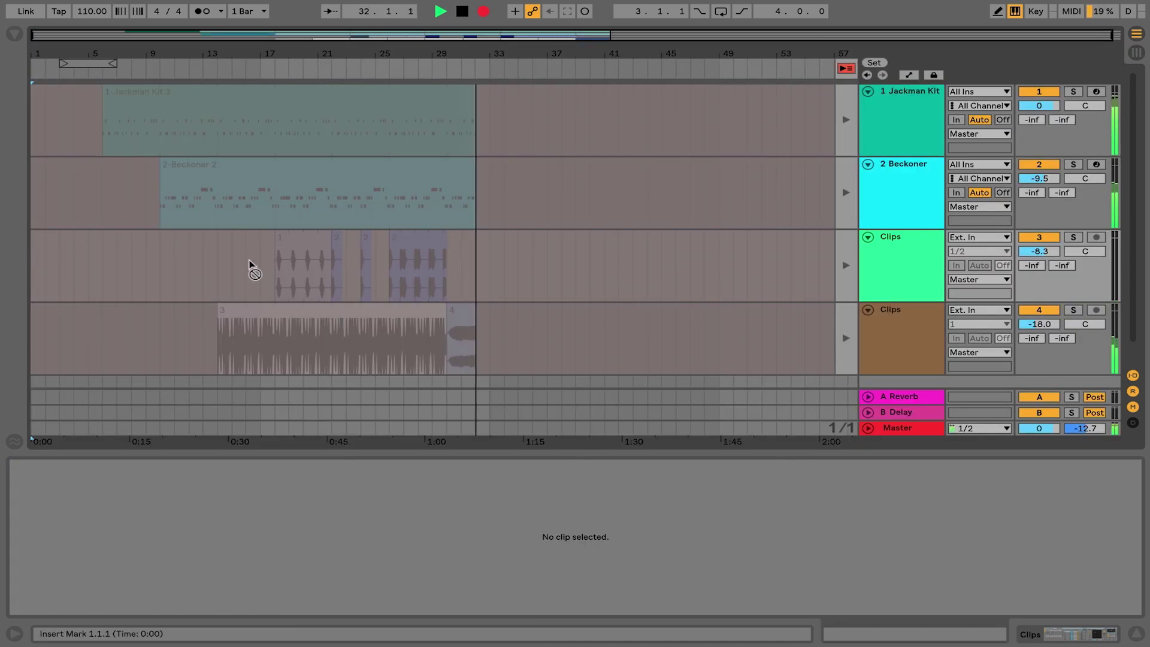
Step: Launch the second Jackman Kit clip, in scene 2, to record the drum change into the arrangement
key("Tab")
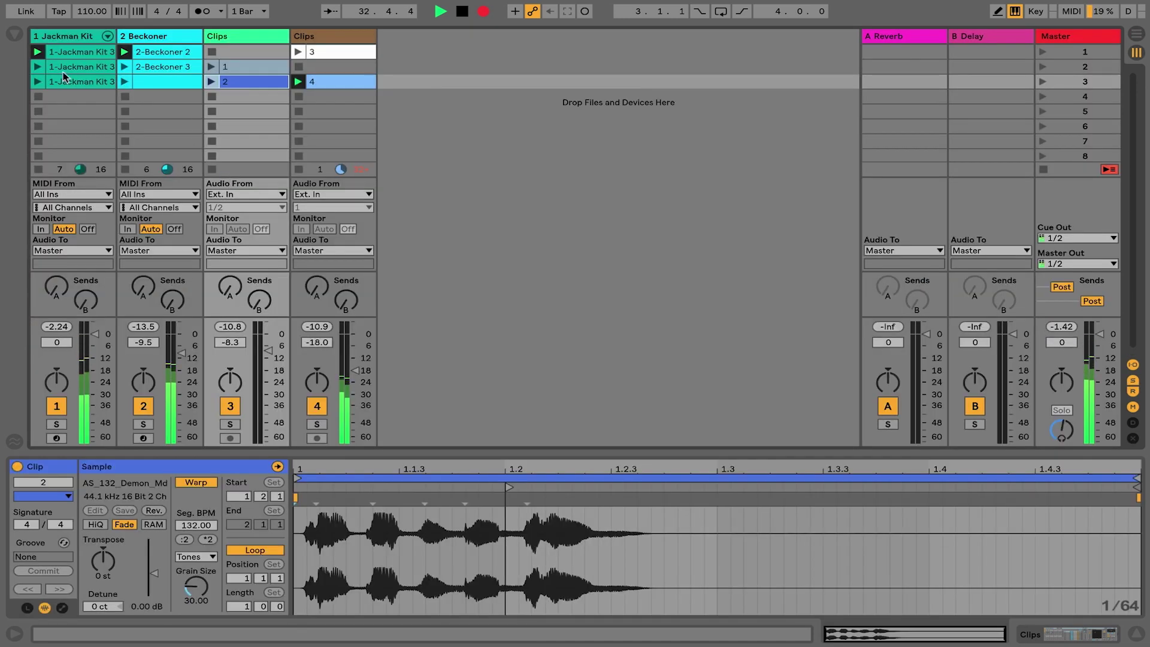
left_click(38, 66)
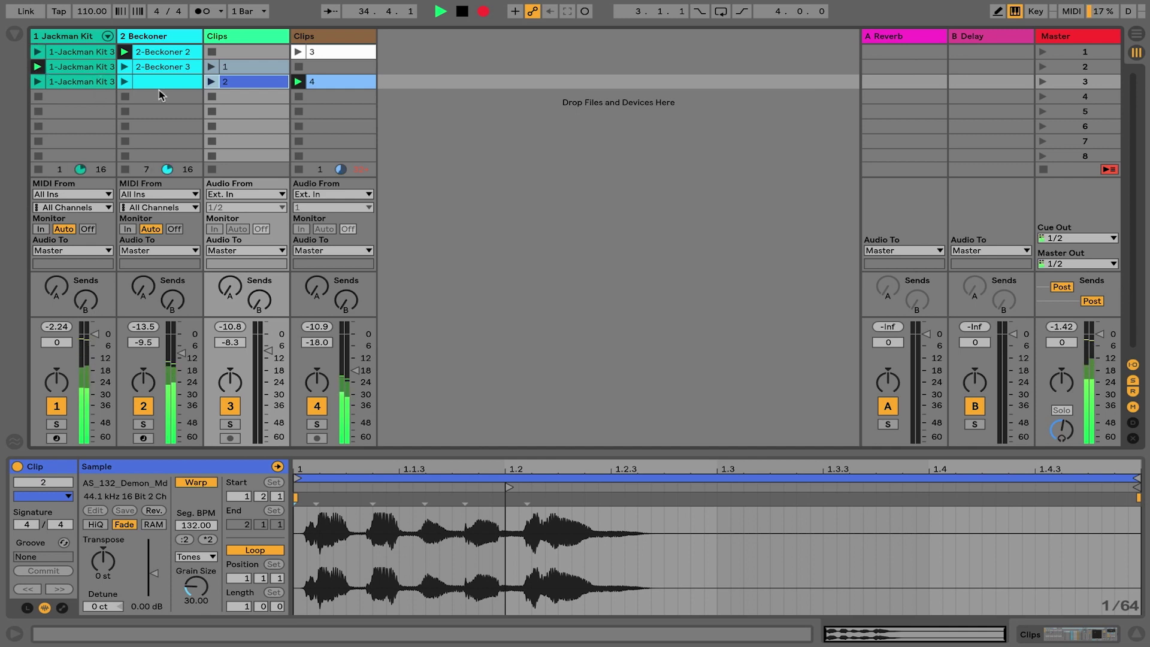
key("Tab")
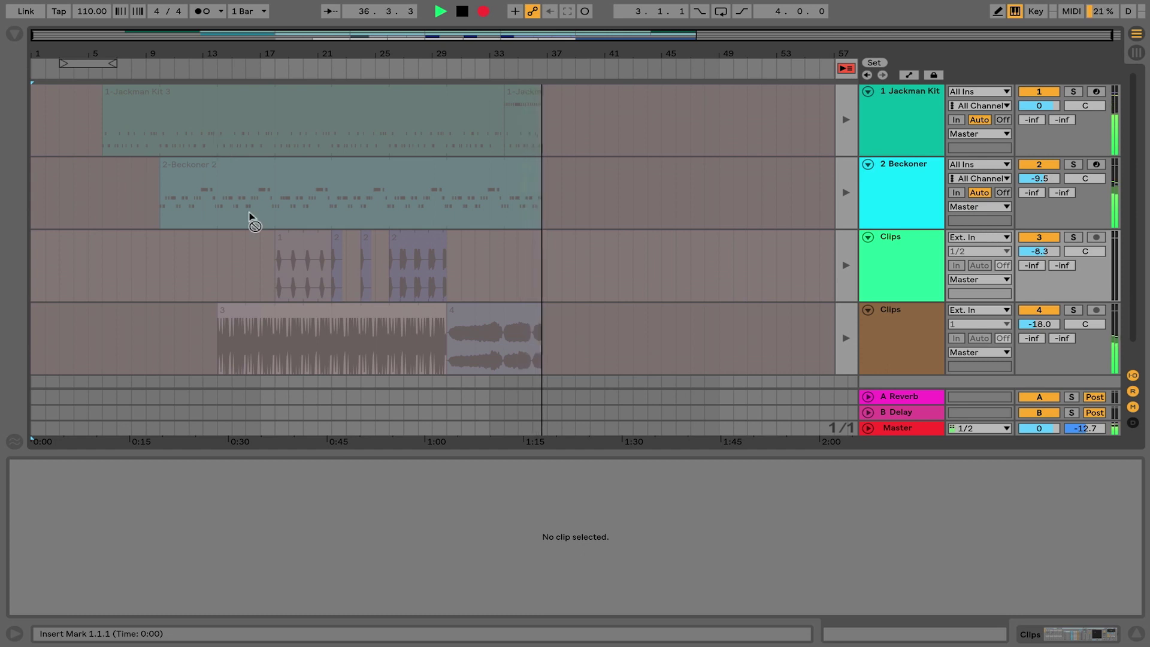
Step: Launch 2-Beckoner 3 and clip 1, followed by clip 2 and the unnamed Beckoner clip in scene 3
key("Tab")
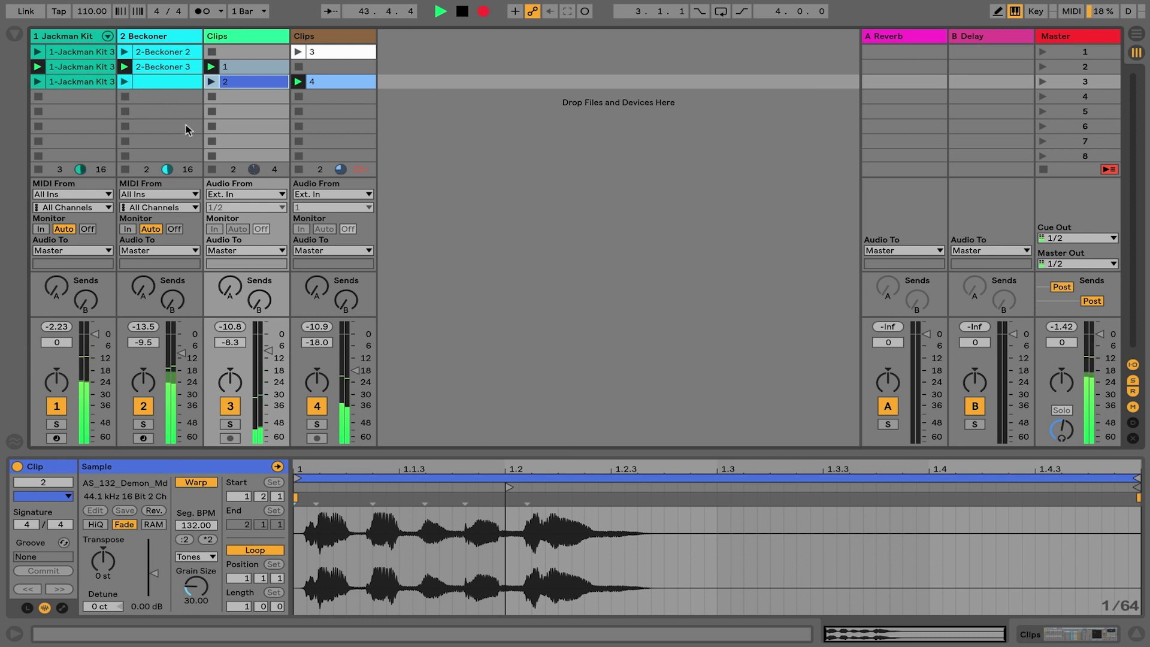
left_click(211, 82)
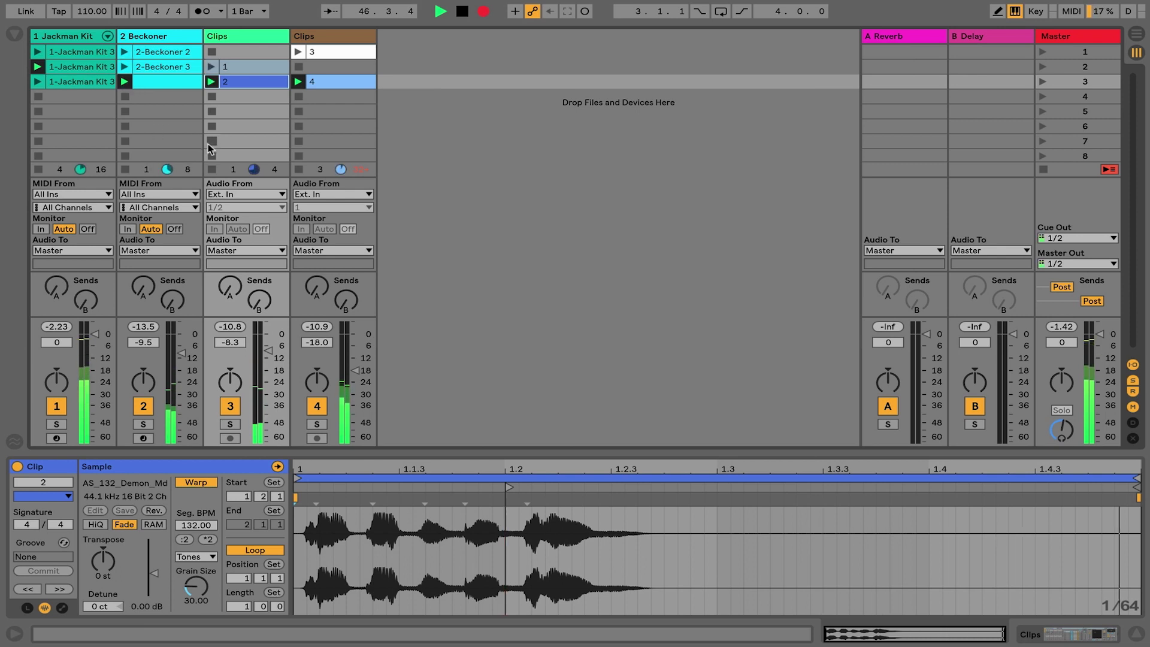
left_click(174, 81)
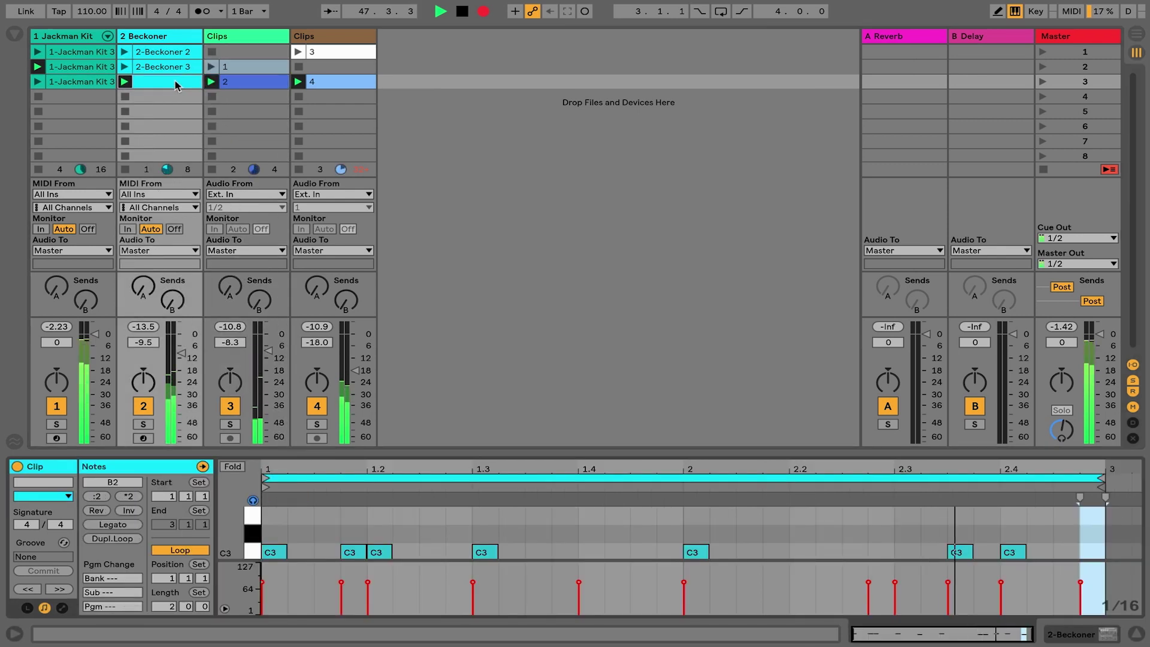
key("Tab")
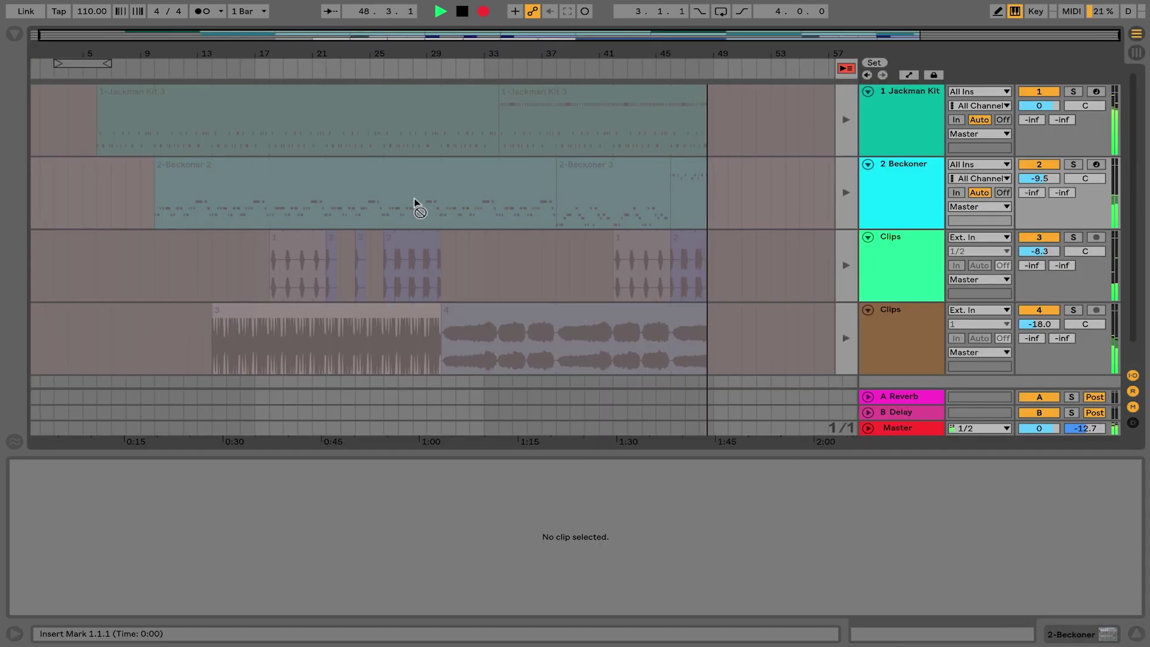
key("Tab")
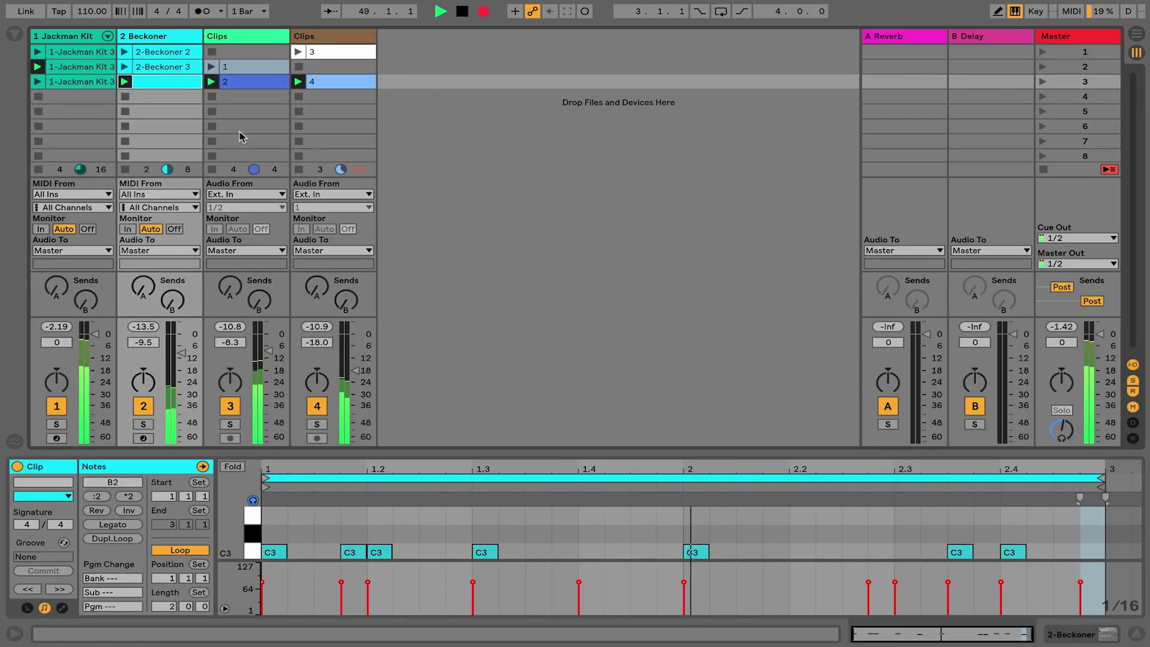
Step: Stop the playing clips on all four tracks one after another, ending with clip 4 on the fourth track
left_click(211, 96)
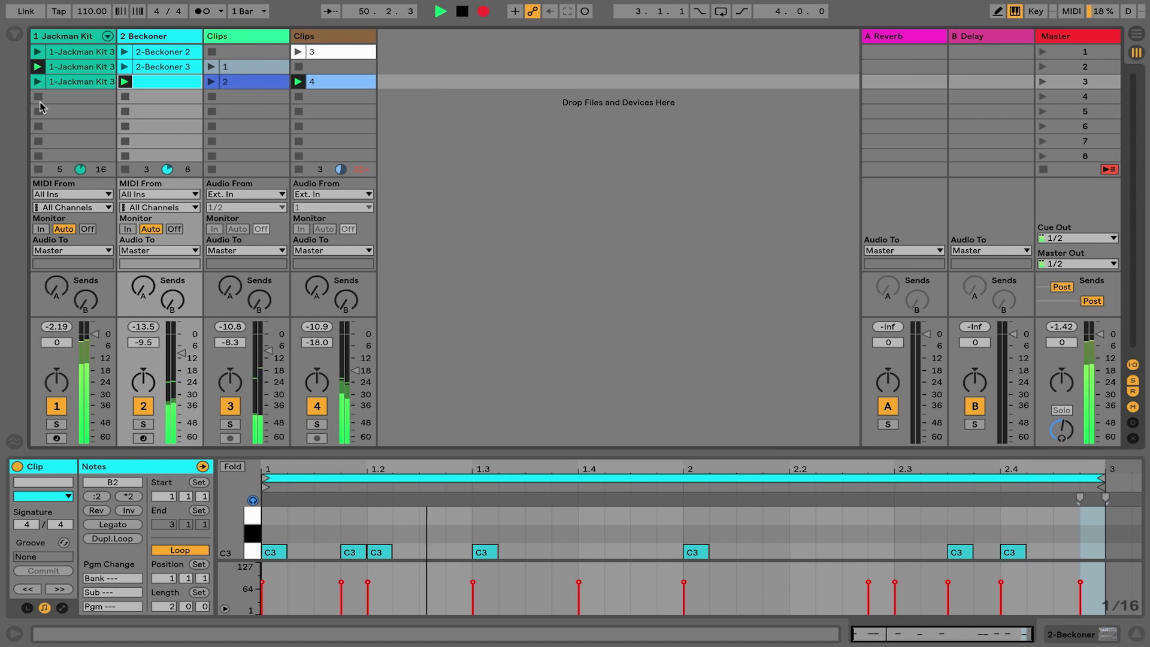
left_click(125, 96)
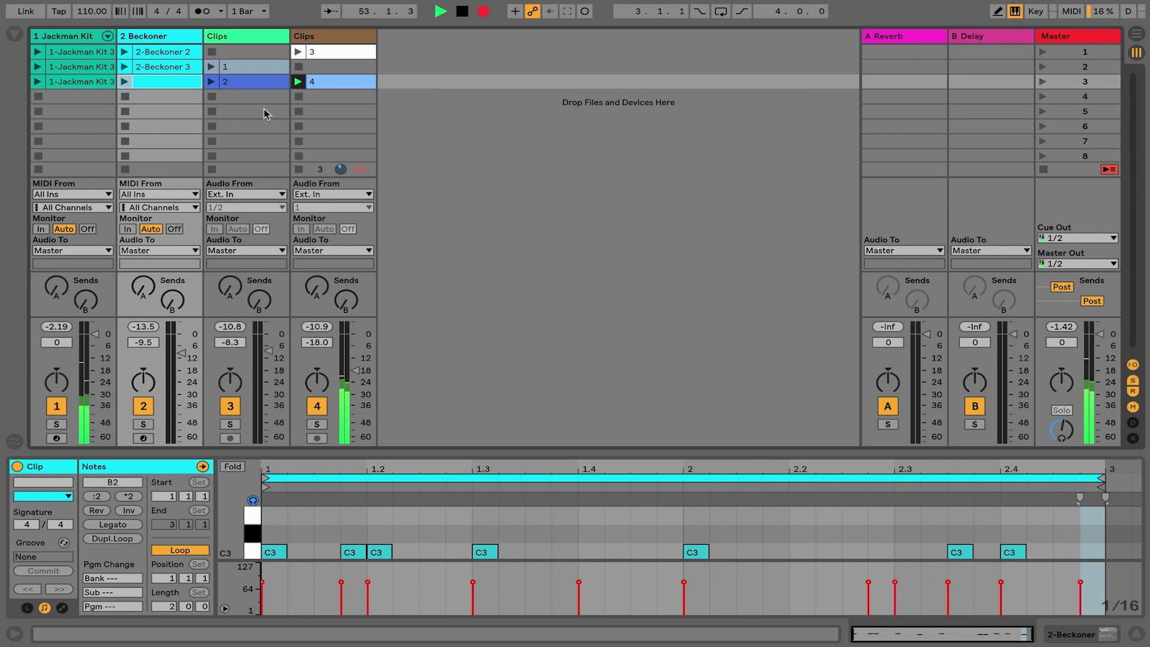
left_click(298, 97)
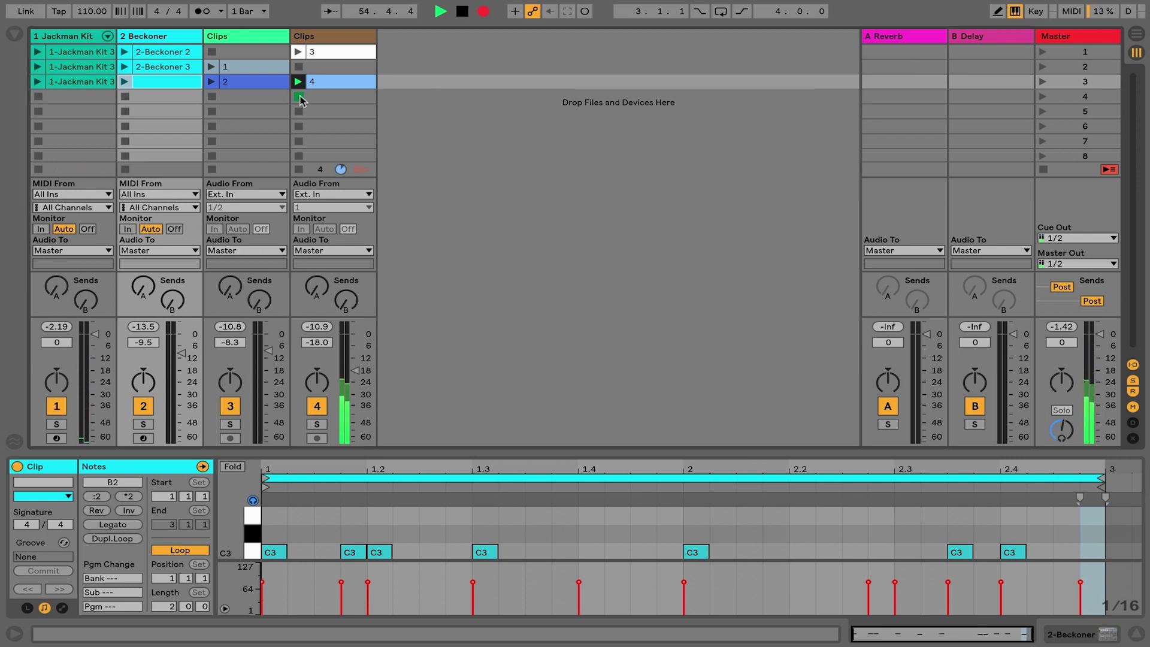
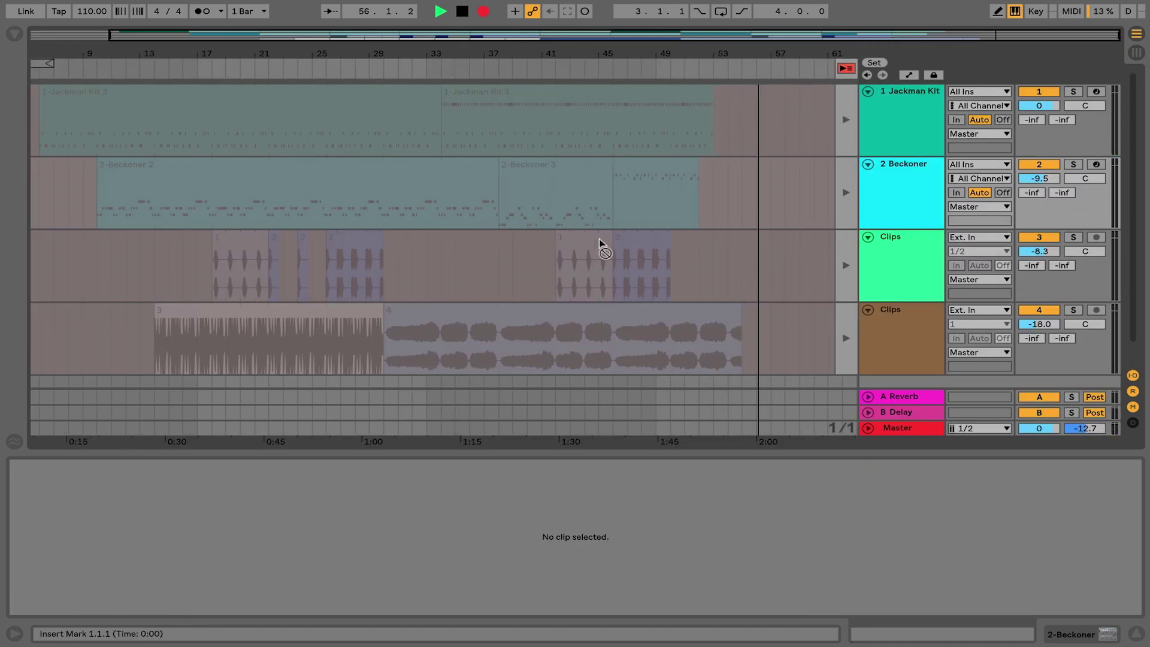
Step: Stop the arrangement recording and review the recorded clips across the timeline
scroll(599, 238, "down", 1)
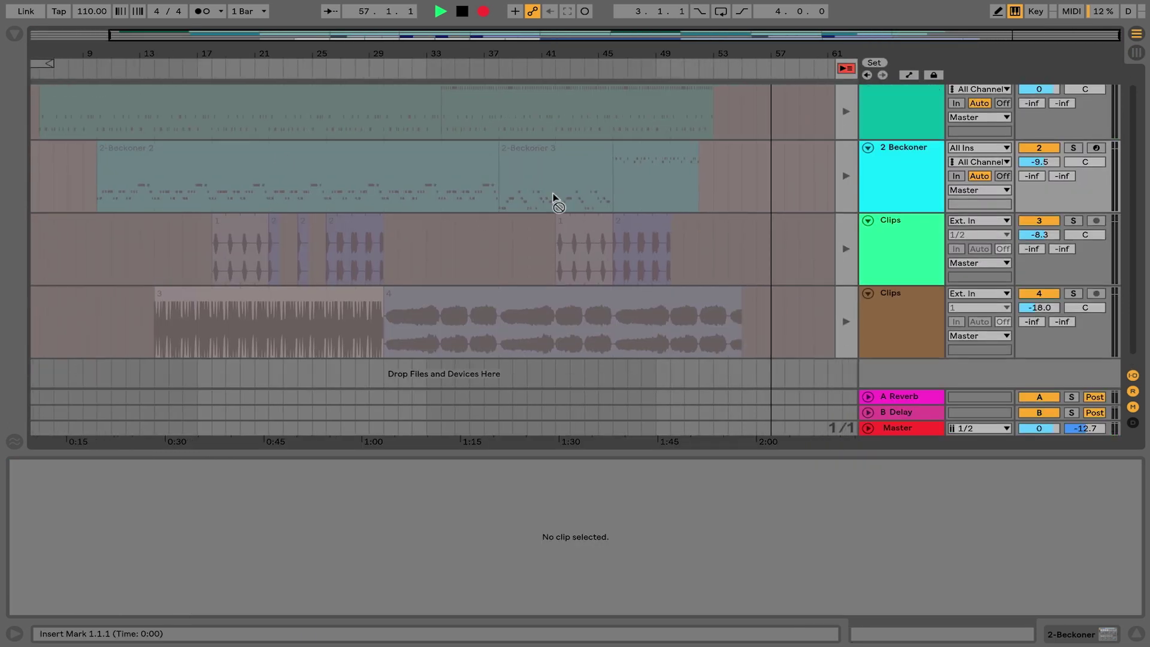
left_click(461, 12)
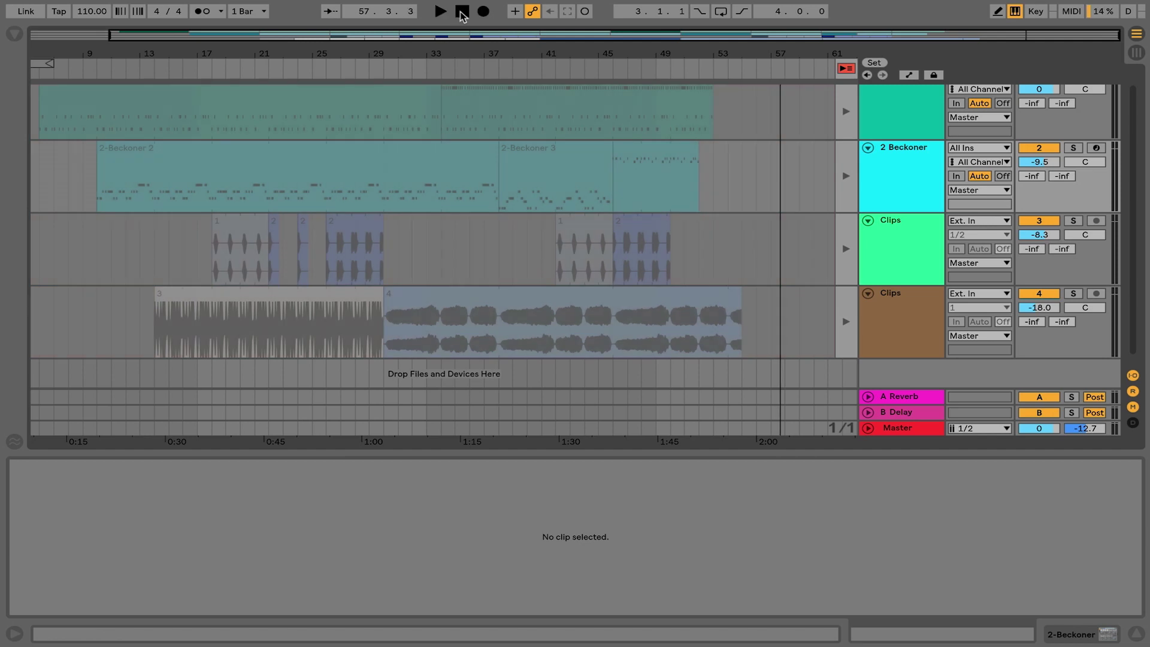
scroll(538, 252, "up", 1)
scroll(539, 252, "left", 1)
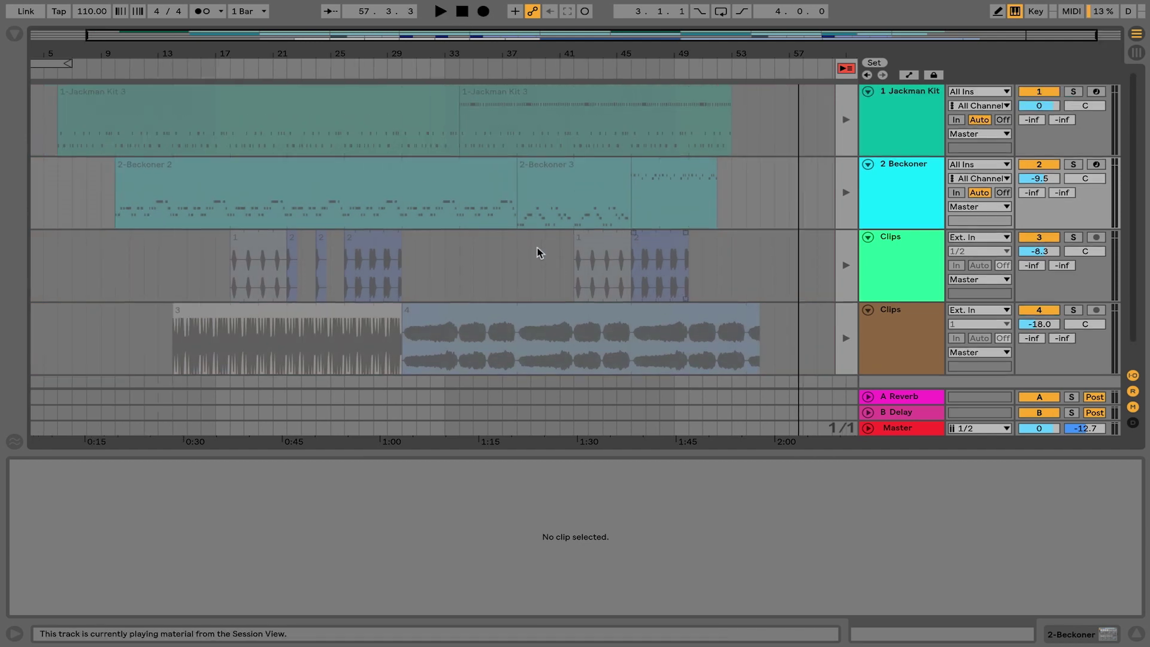
Step: Switch all four tracks from session clips back to arrangement playback
left_click_drag(478, 53, 490, 55)
scroll(546, 174, "down", 1)
scroll(545, 174, "up", 1)
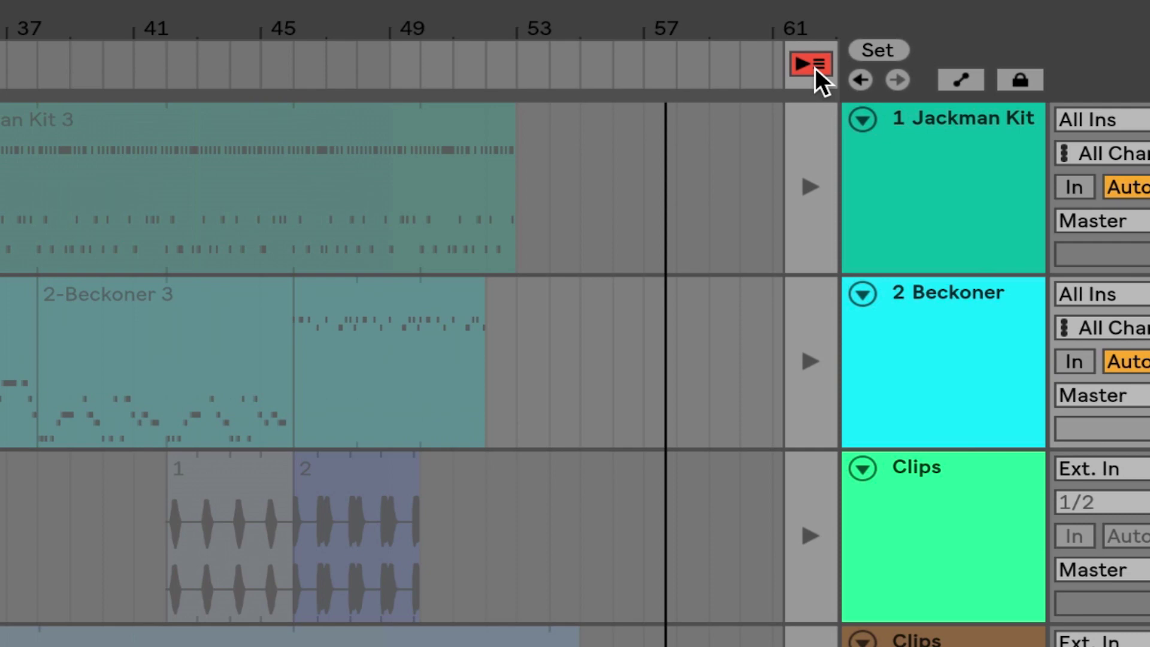
left_click(814, 63)
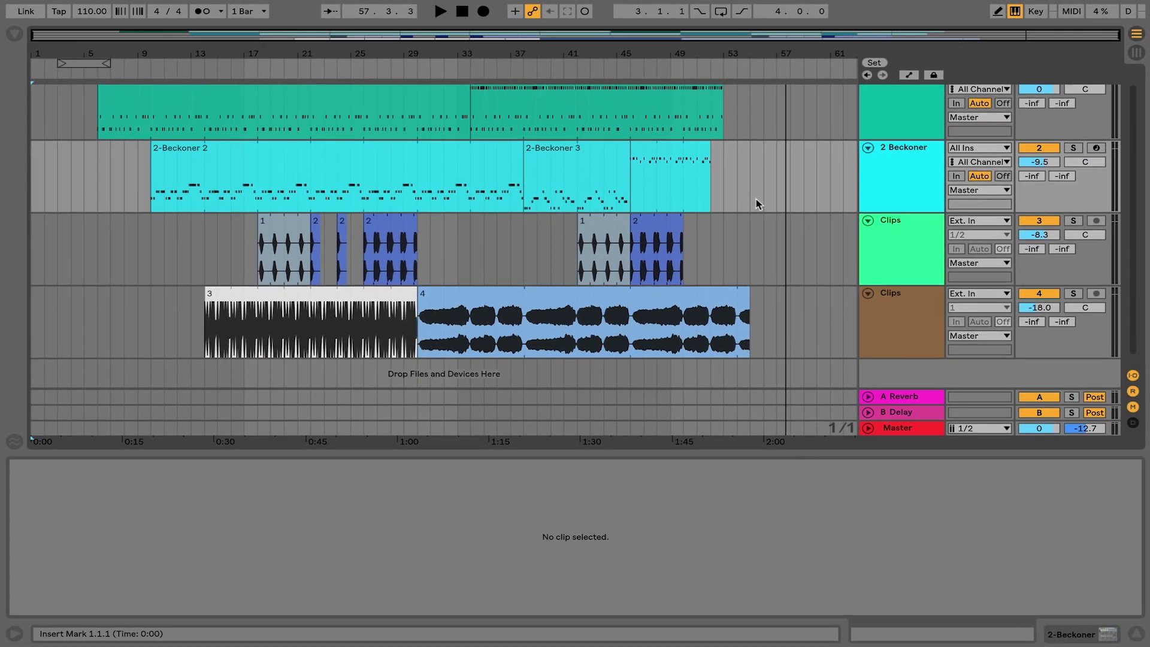
scroll(755, 203, "up", 1)
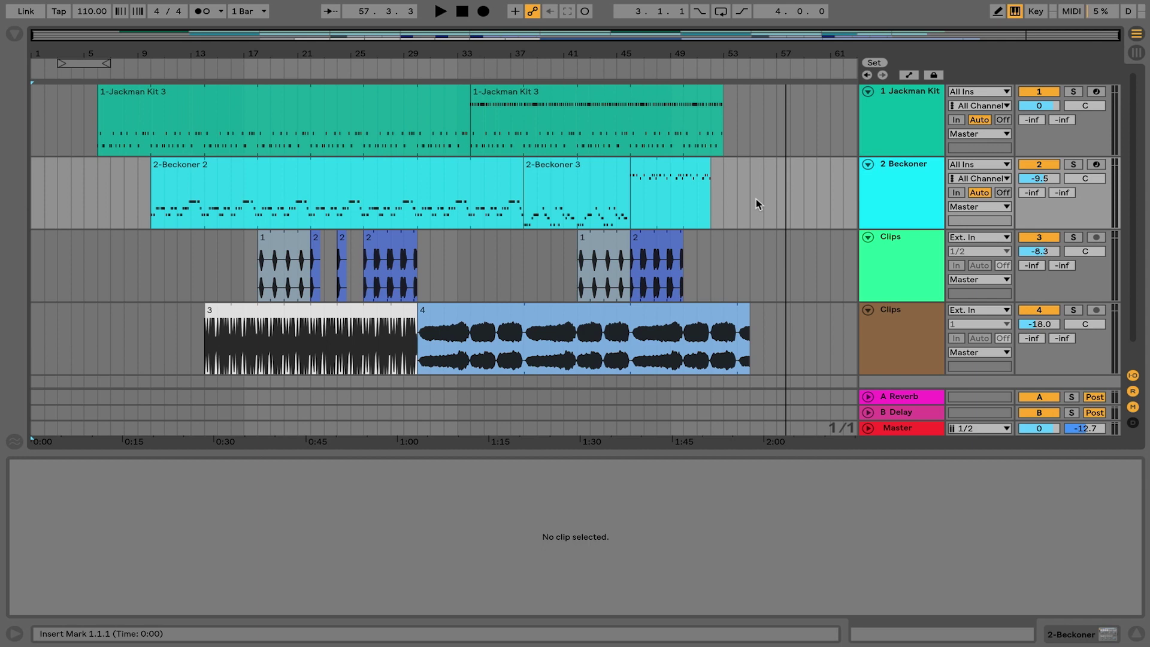
Step: Play the recorded arrangement from bar 35 to hear it back
left_click(121, 191)
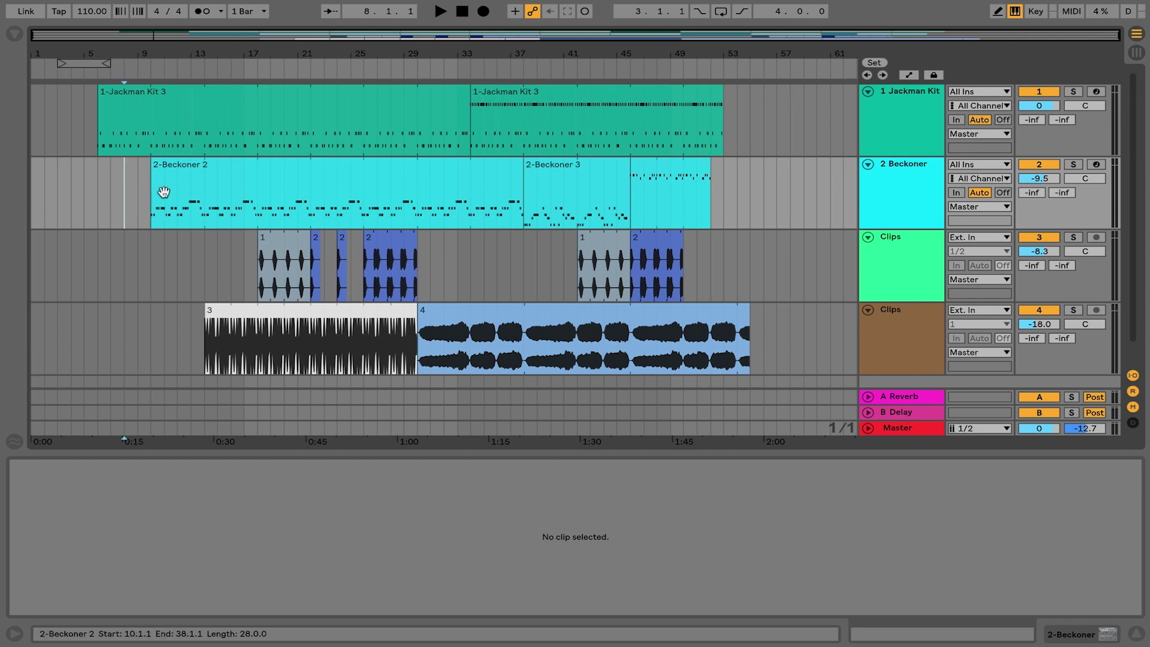
left_click(479, 266)
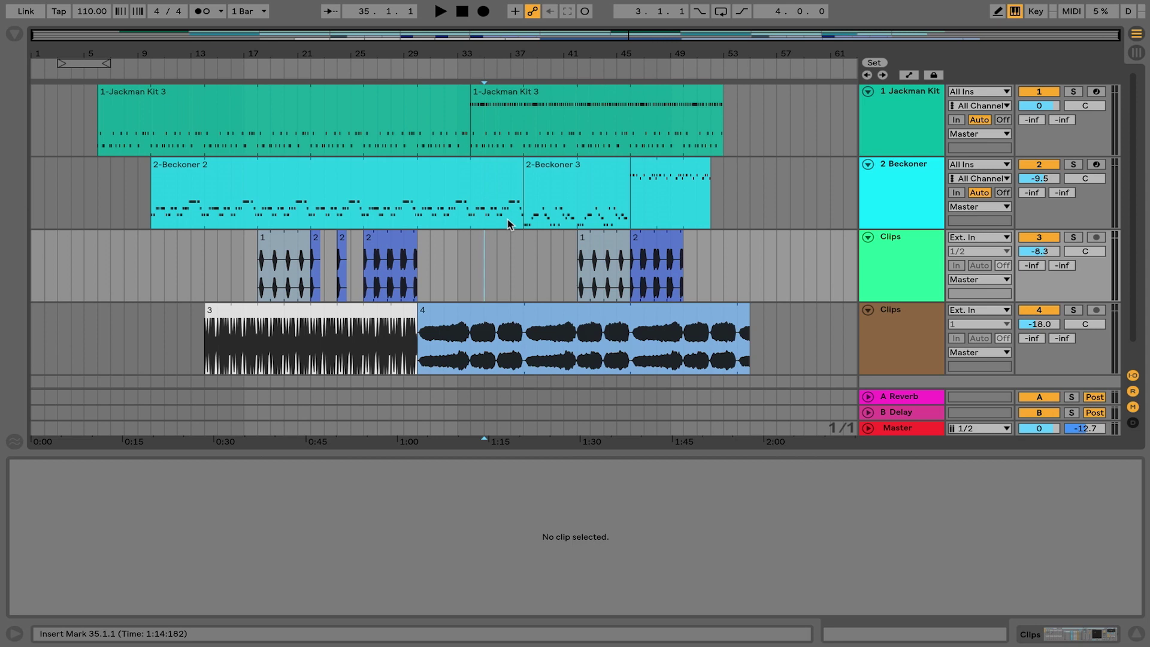
key("space")
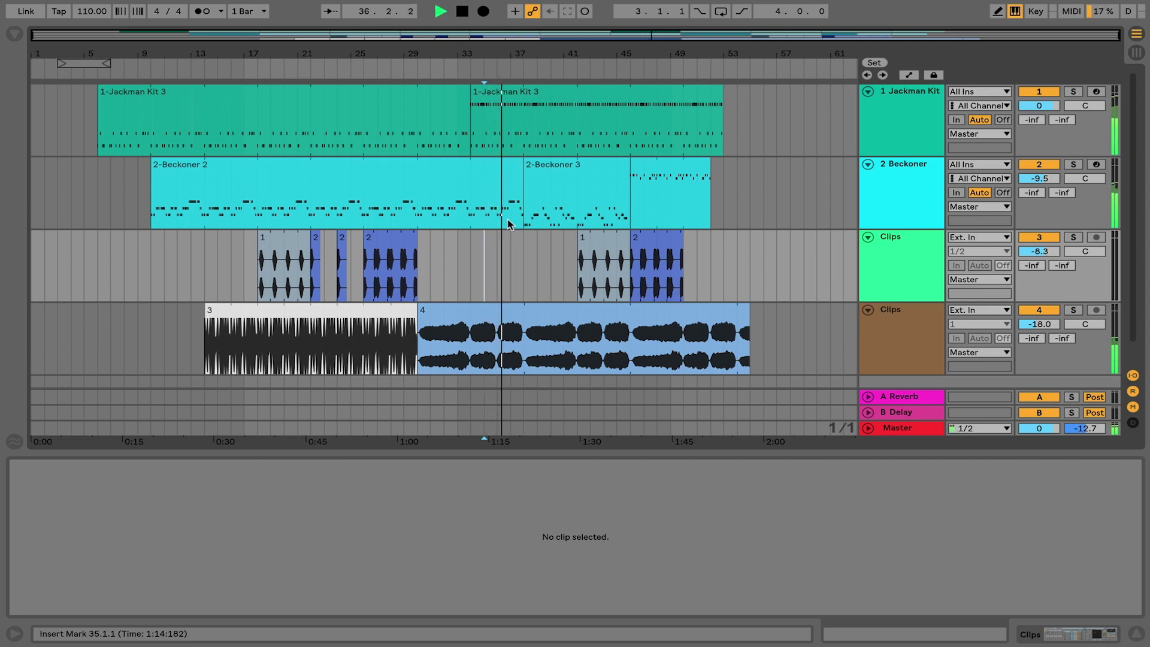
key("space")
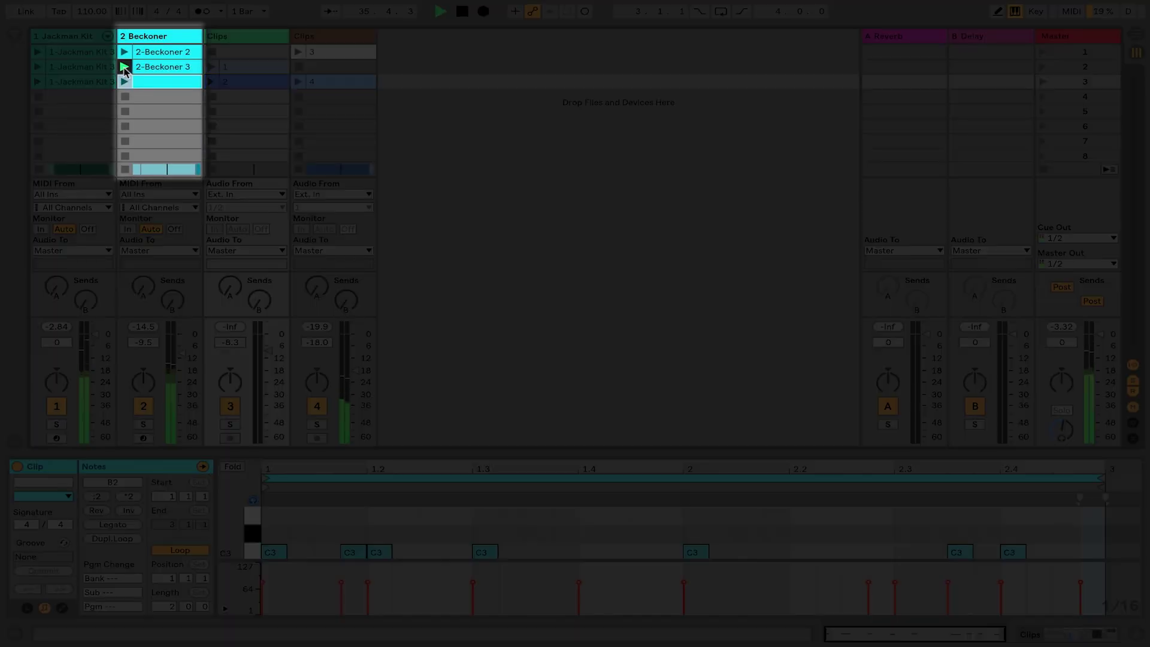
Step: Check the Beckoner track in both views while its session clip 2-Beckoner 3 overrides the arrangement, and stop playback
key("Tab")
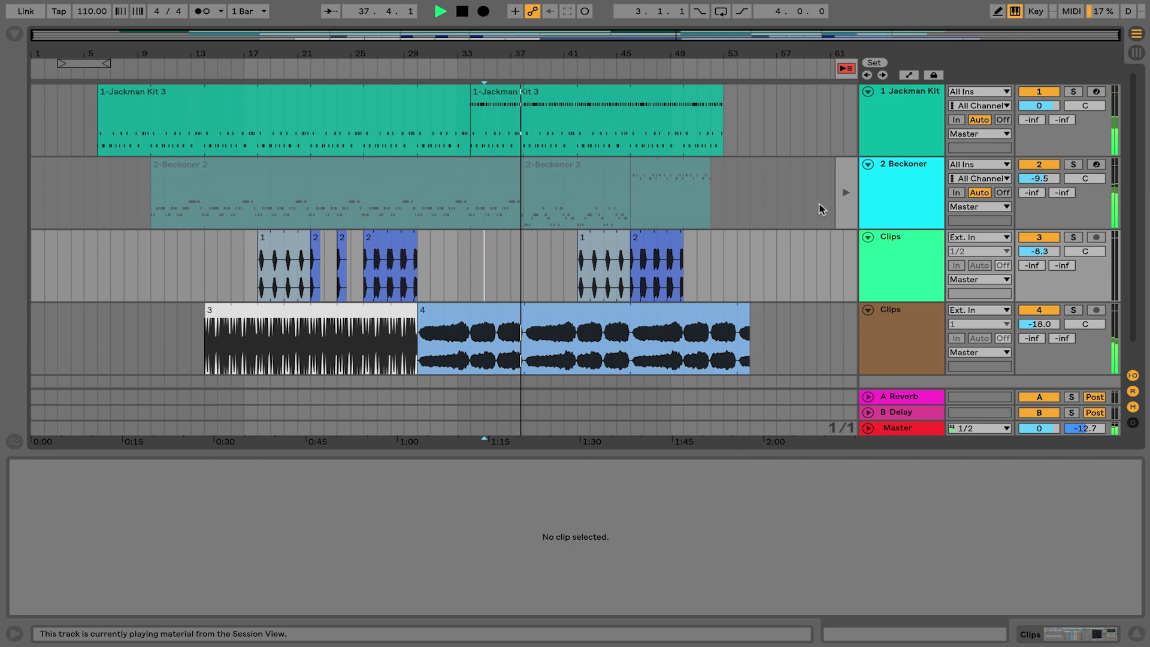
key("Tab")
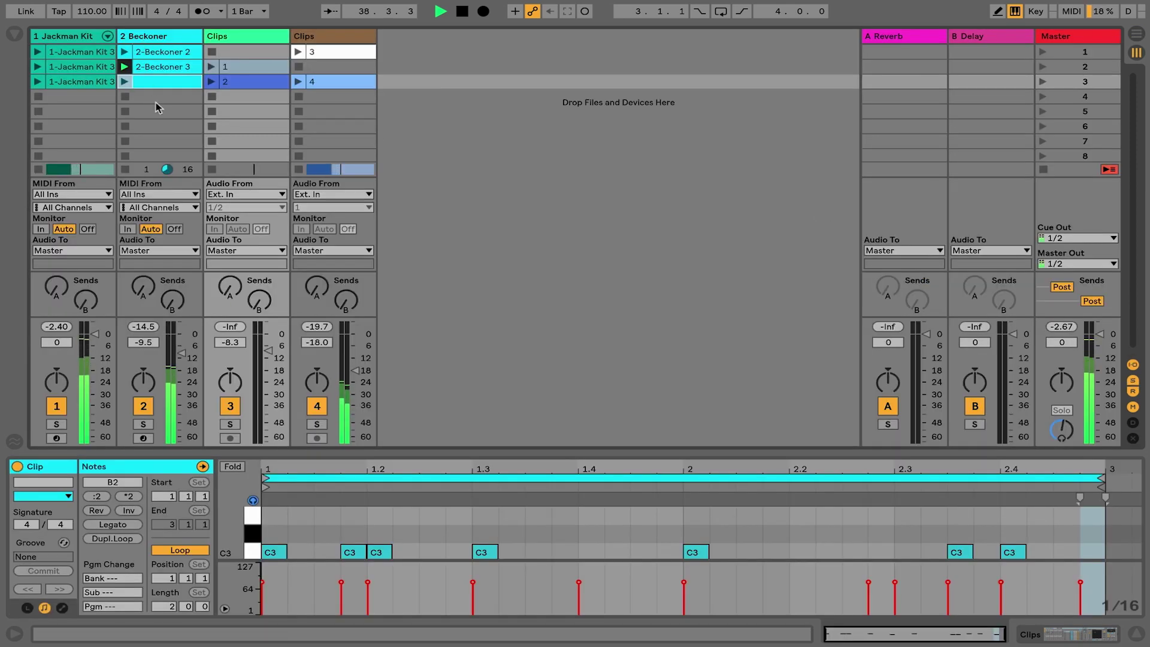
key("Tab")
key("space")
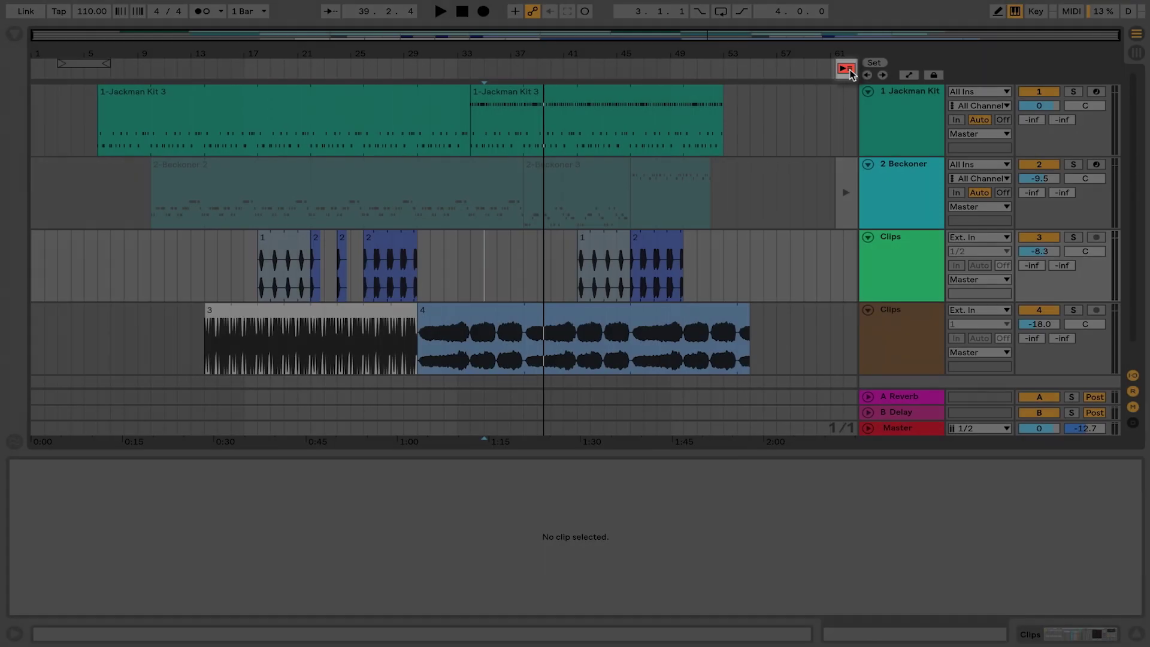
Step: Return the Beckoner track to arrangement playback and delete all recorded clips in bars 1 to 59 on the four tracks
left_click(846, 69)
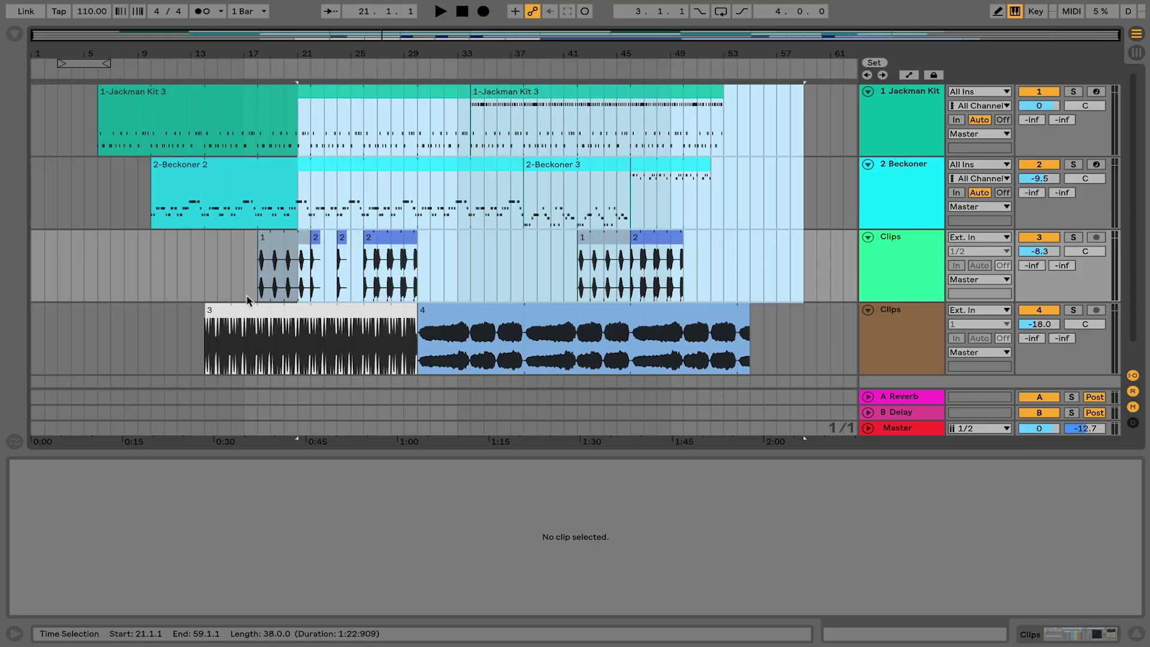
left_click_drag(804, 336, 25, 330)
key("Delete")
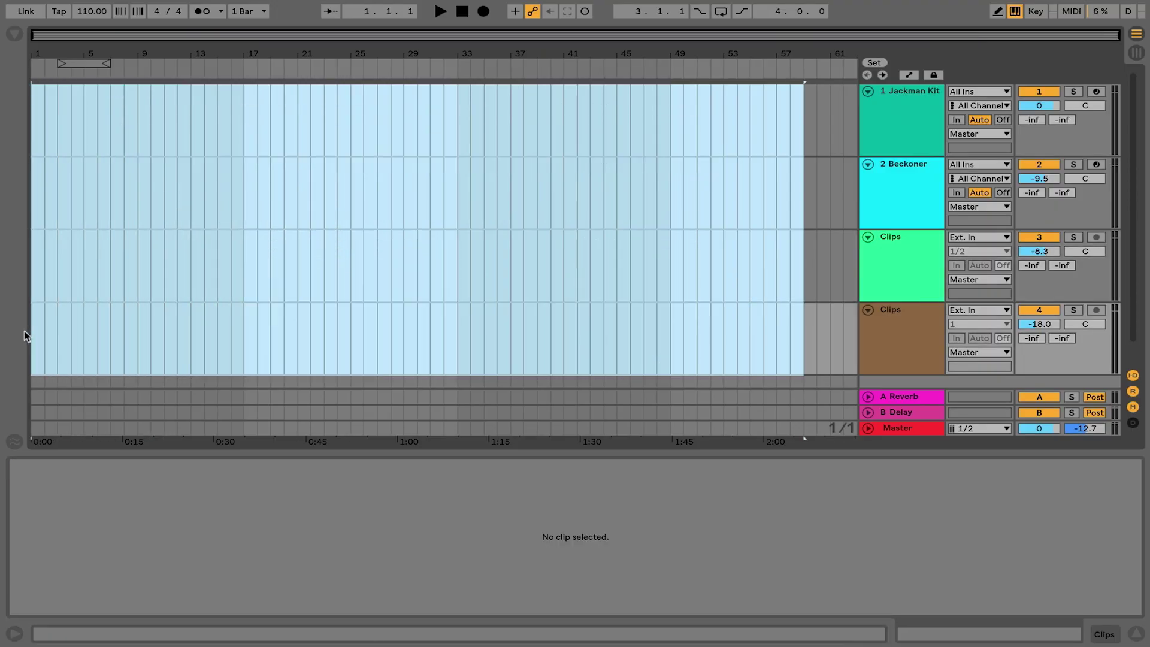
Step: Place the scene 1 Jackman Kit session clip at bar 1 of its arrangement track
key("Tab")
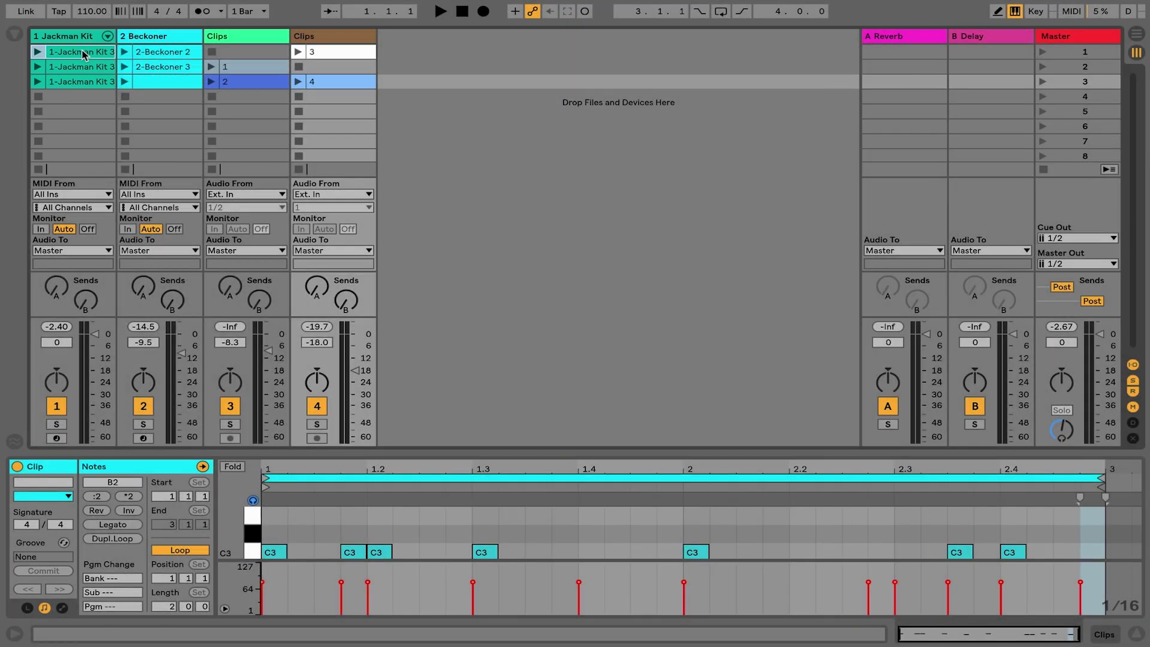
key("Tab")
left_click_drag(82, 53, 49, 117)
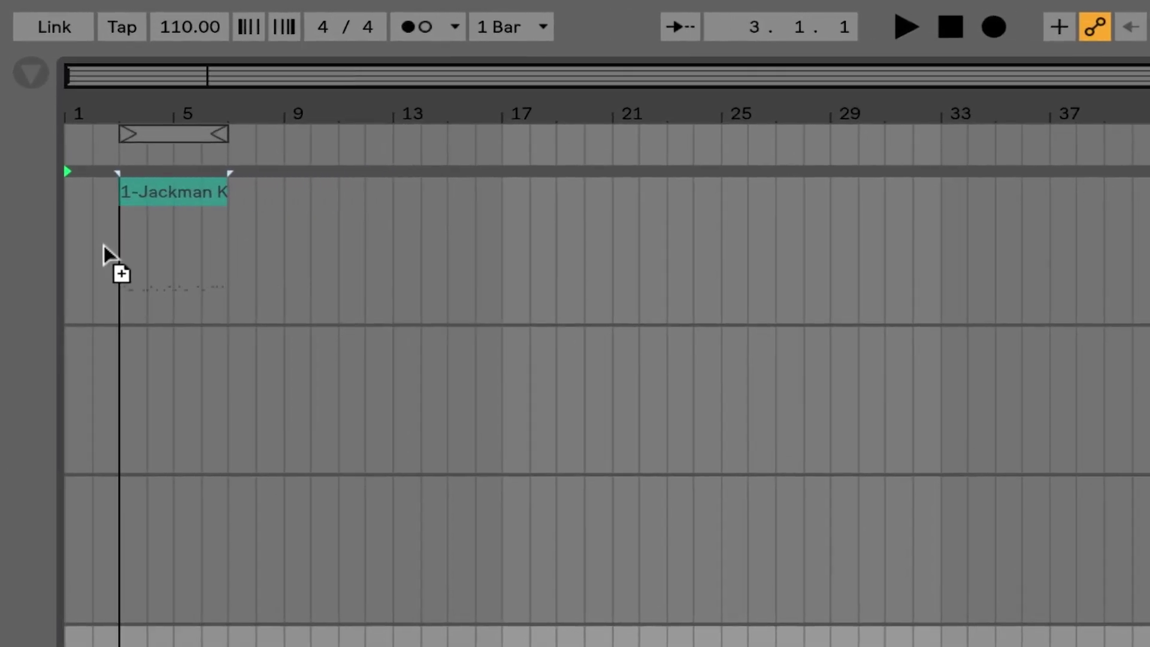
left_click_drag(103, 244, 74, 244)
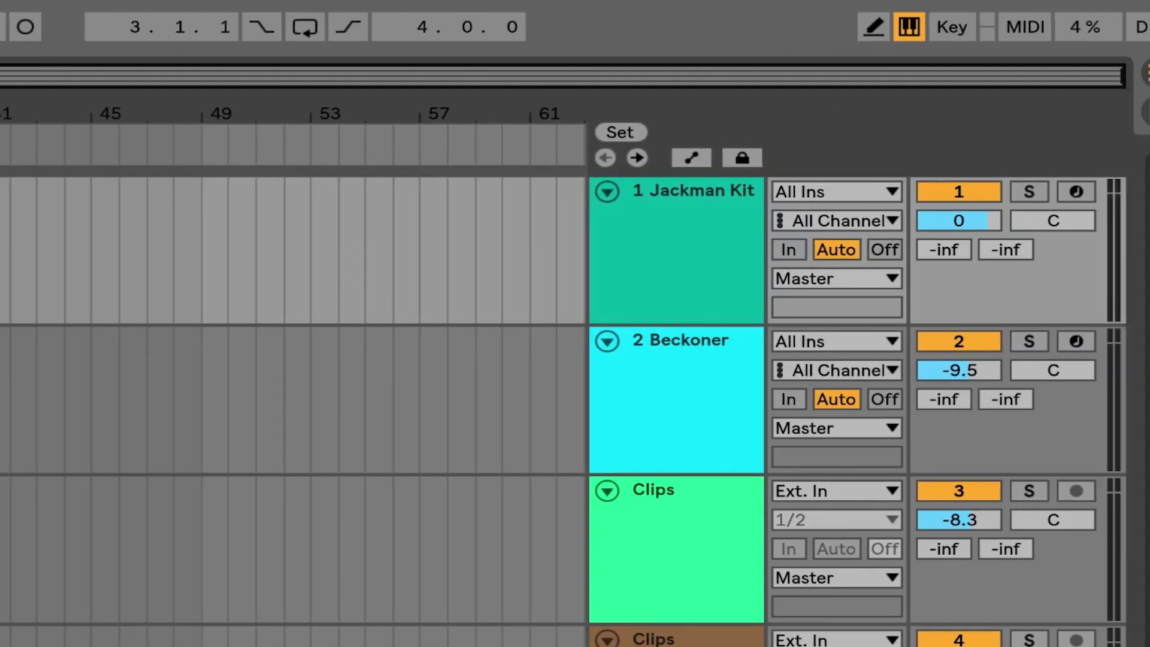
left_click(745, 224)
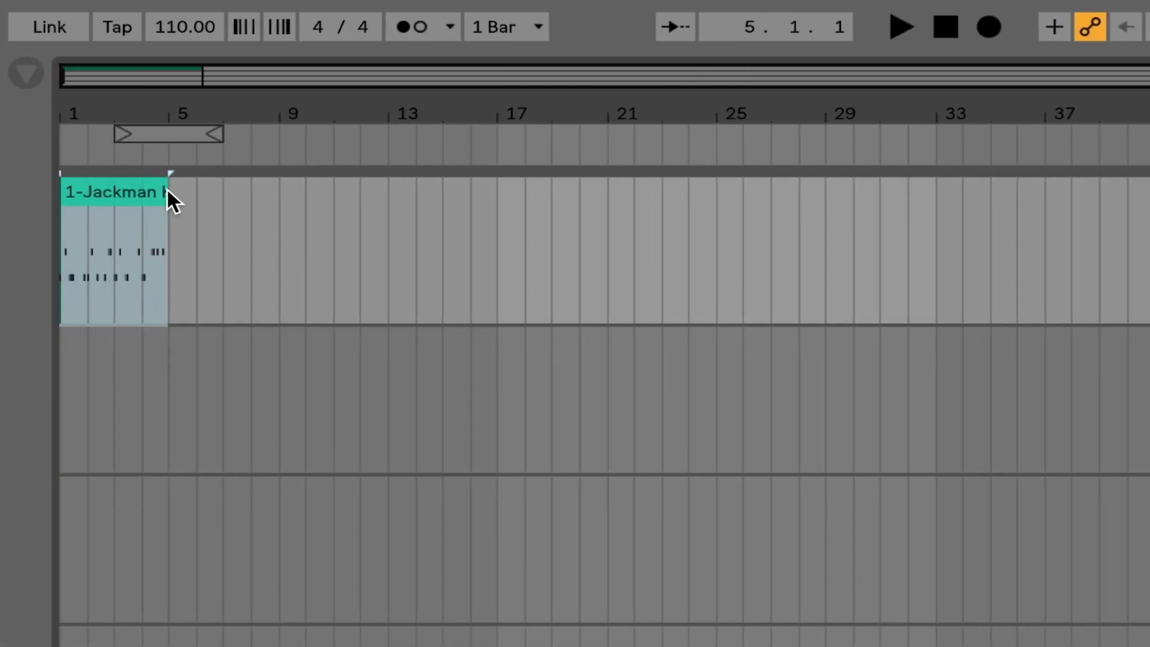
Step: Duplicate the Jackman Kit clip twice and extend the last copy to end at bar 17
mouse_move(162, 192)
left_mouse_down()
mouse_move(389, 190)
mouse_move(182, 193)
left_mouse_up()
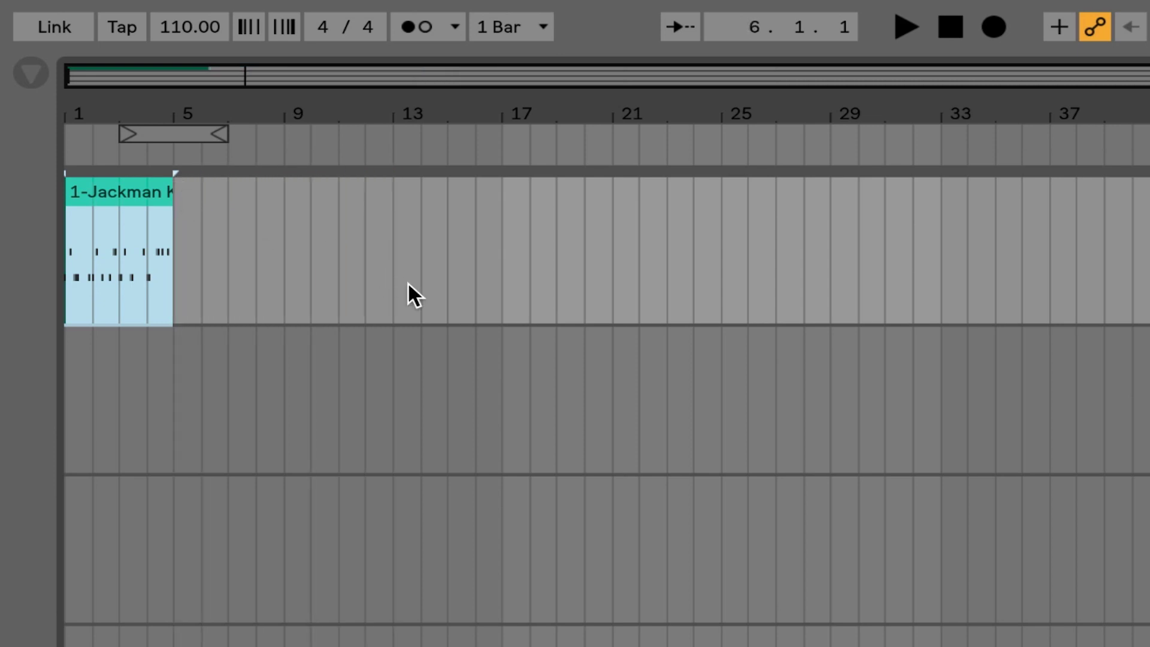
key("ctrl+d")
key("ctrl+d")
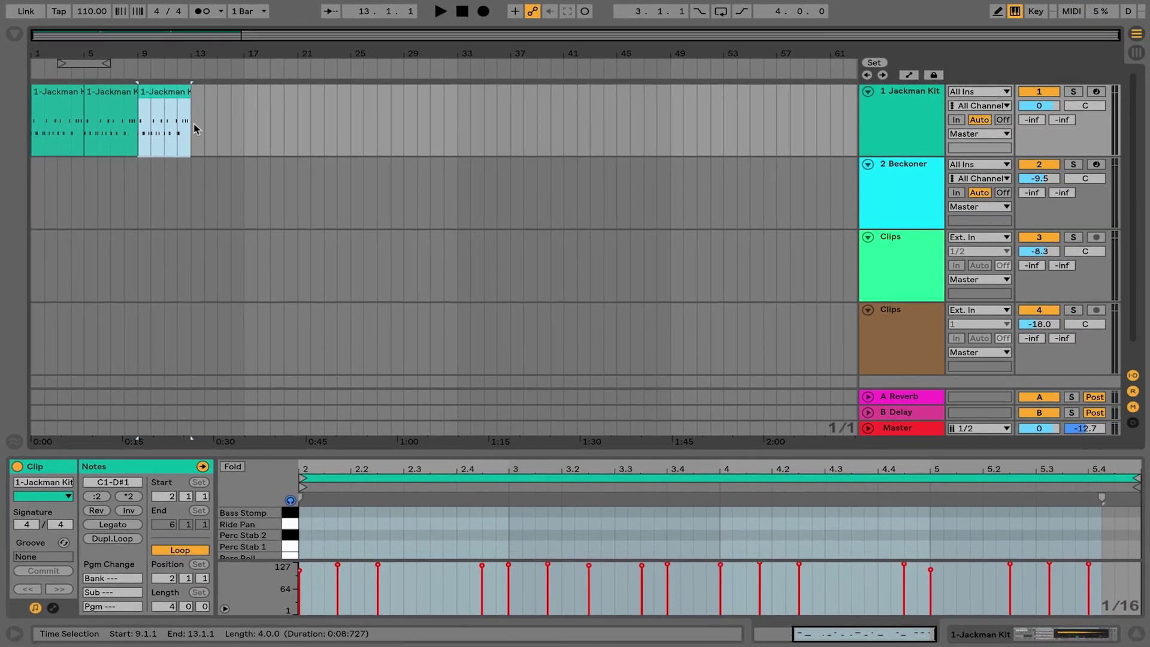
left_click(204, 128)
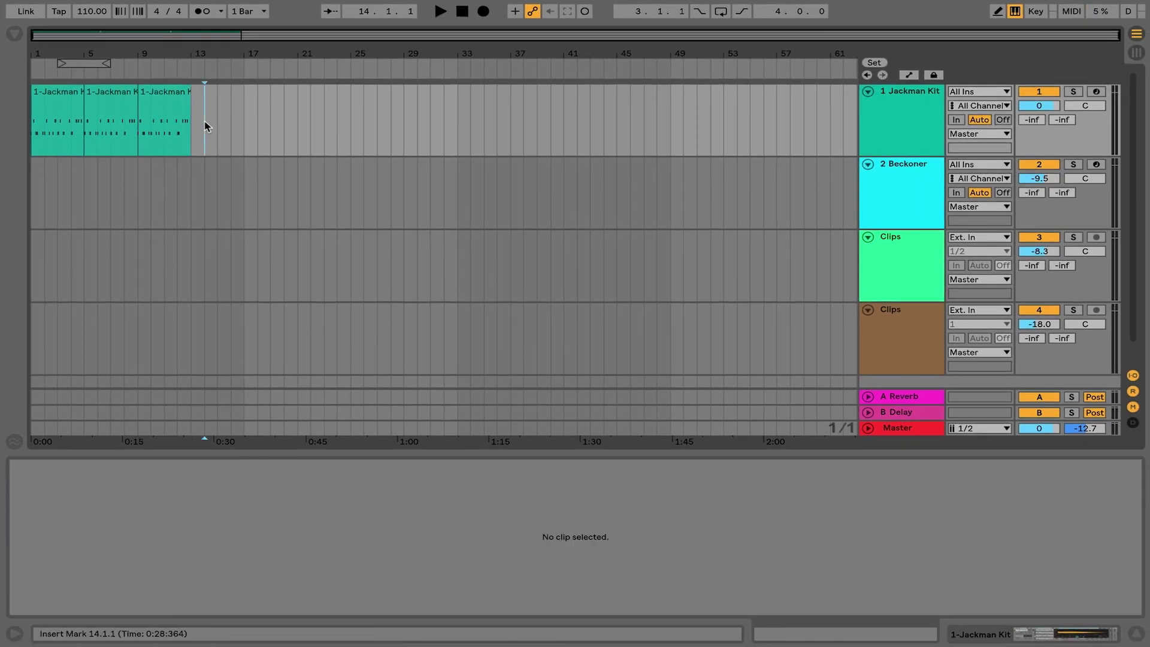
left_click(187, 92)
left_click_drag(187, 93, 244, 93)
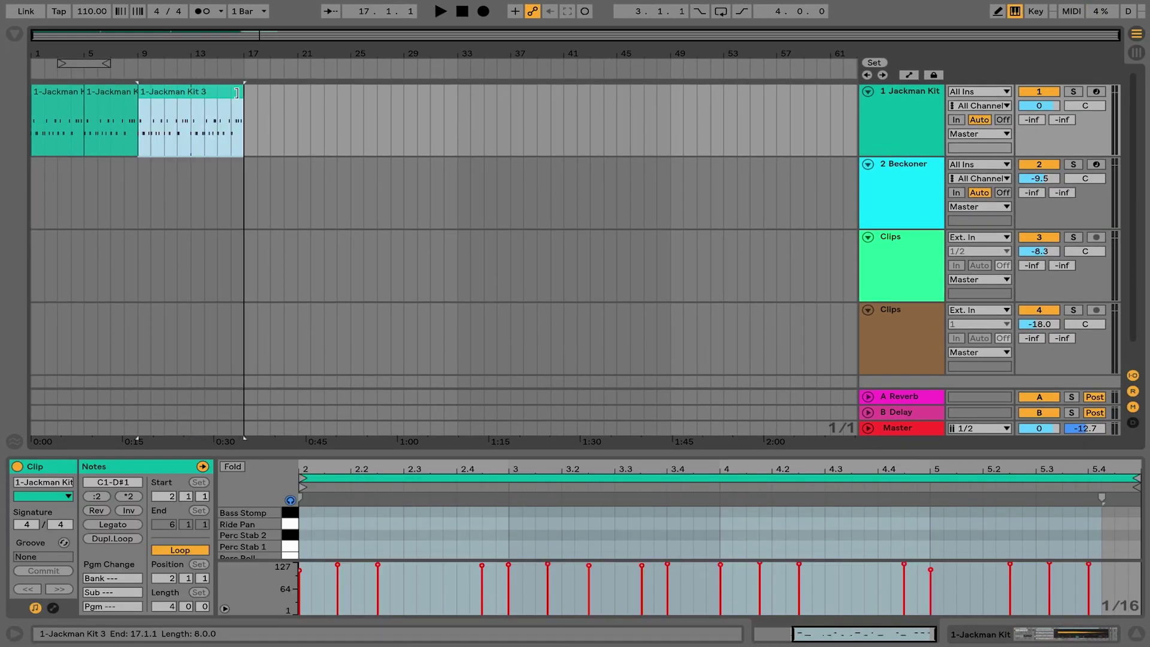
Step: Place the scene 2 Jackman Kit session clip at bar 17 of its arrangement track, extended to bar 29
key("Tab")
left_click(96, 68)
key("Tab")
left_click_drag(96, 67, 411, 102)
left_click(497, 142)
Step: Place the session clip 2-Beckoner 2 at bar 5 of the Beckoner arrangement track, running to bar 13
key("Tab")
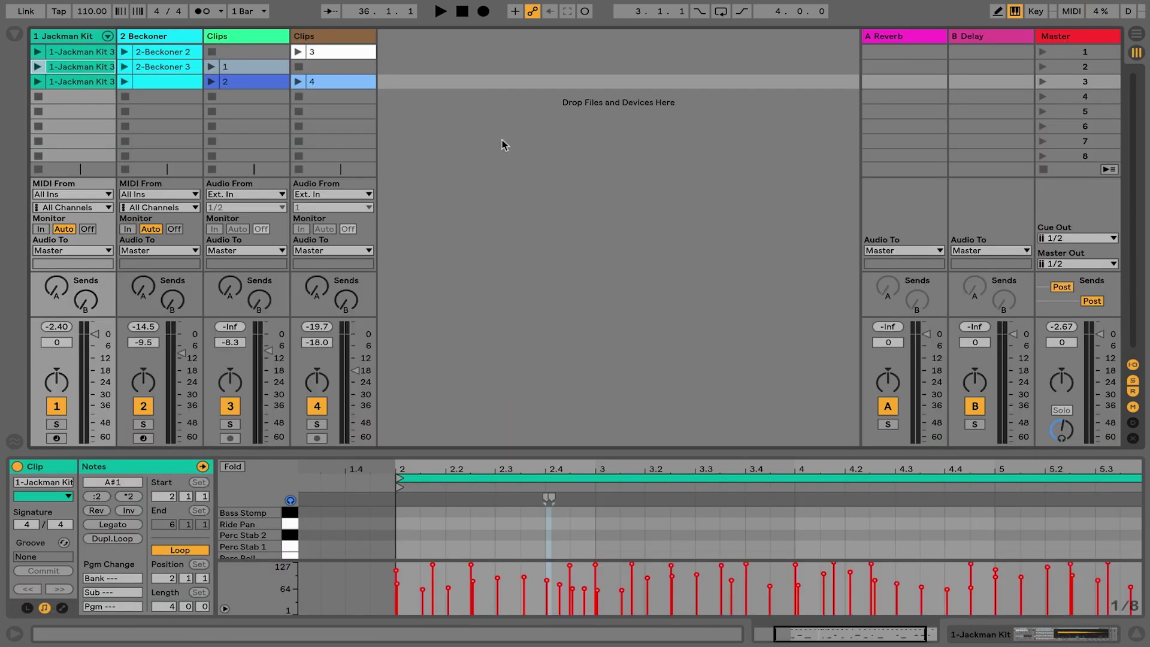
left_click(163, 54)
left_click_drag(163, 54, 179, 164)
key("Tab")
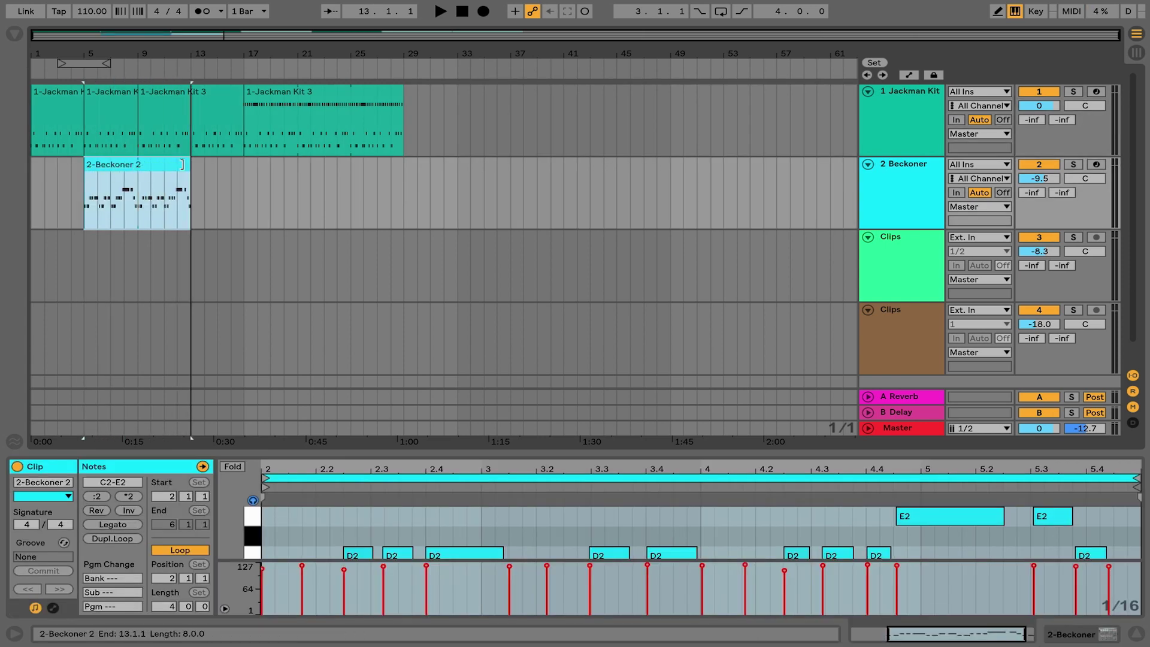
Step: Place session clips 1 and 2 on the third arrangement track, at bars 7 and 10
key("Tab")
left_click_drag(242, 67, 117, 244)
key("Tab")
key("Tab")
left_click_drag(245, 85, 191, 240)
key("Tab")
Step: Place session clip 3 at bar 6 of the fourth arrangement track and extend it to bar 10
key("Tab")
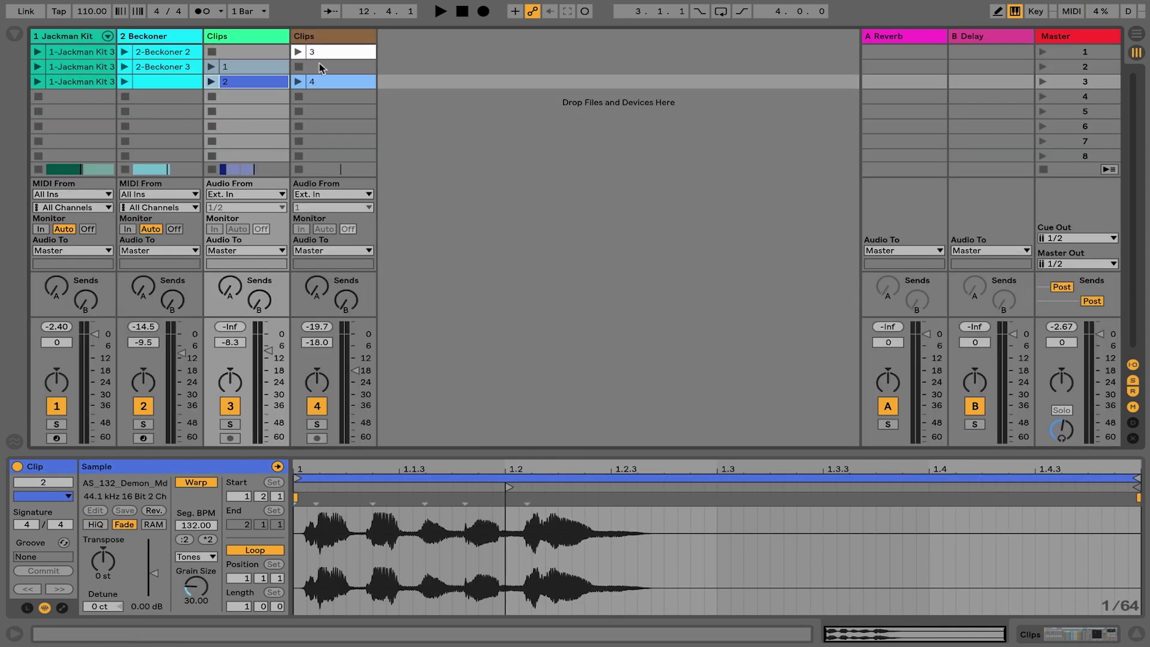
left_click_drag(323, 58, 322, 61)
key("Tab")
left_click_drag(322, 61, 99, 329)
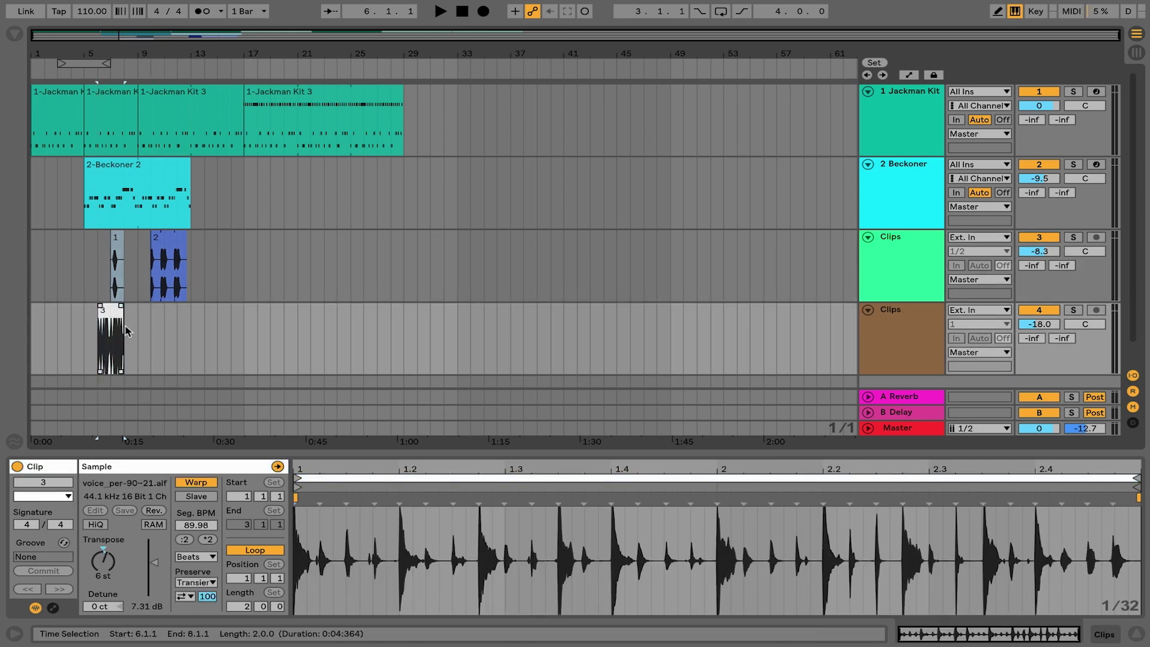
left_click_drag(122, 319, 150, 319)
left_click(244, 287)
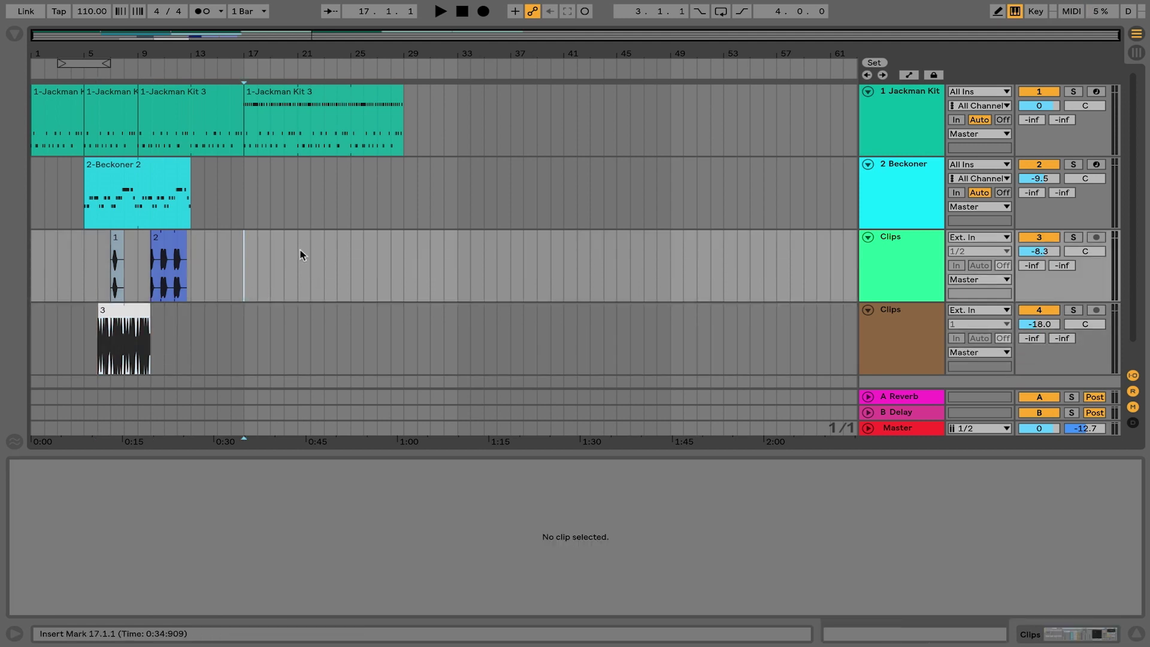
Step: Place session clip 4 at bar 11 of the fourth arrangement track
key("Tab")
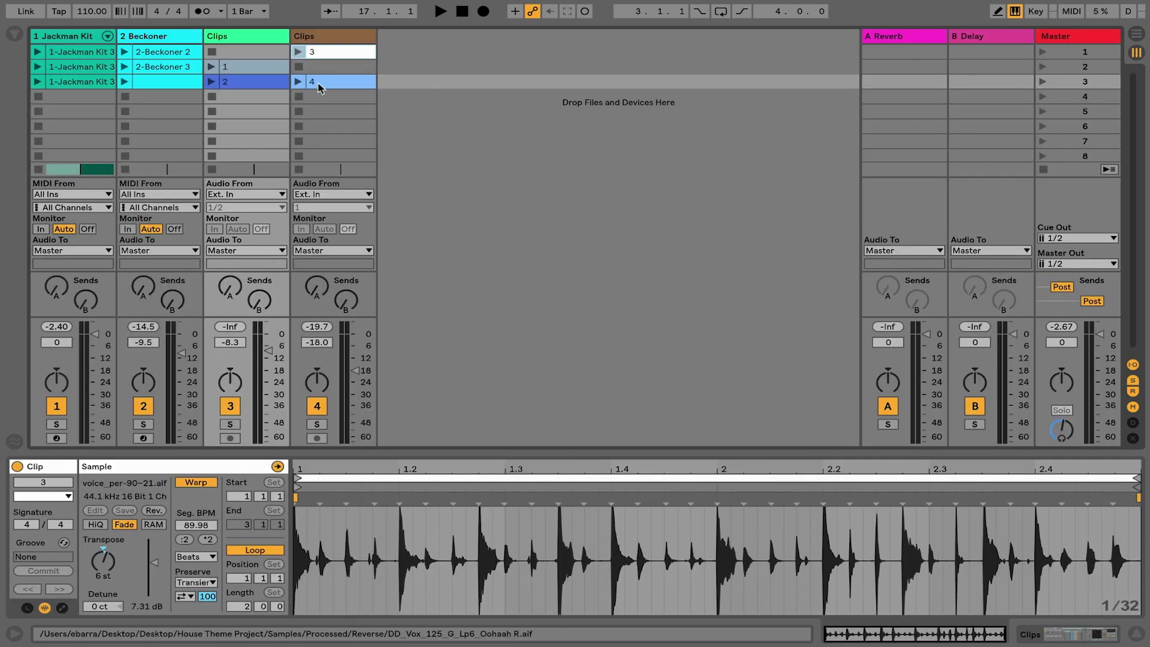
key("Tab")
left_click_drag(310, 85, 164, 336)
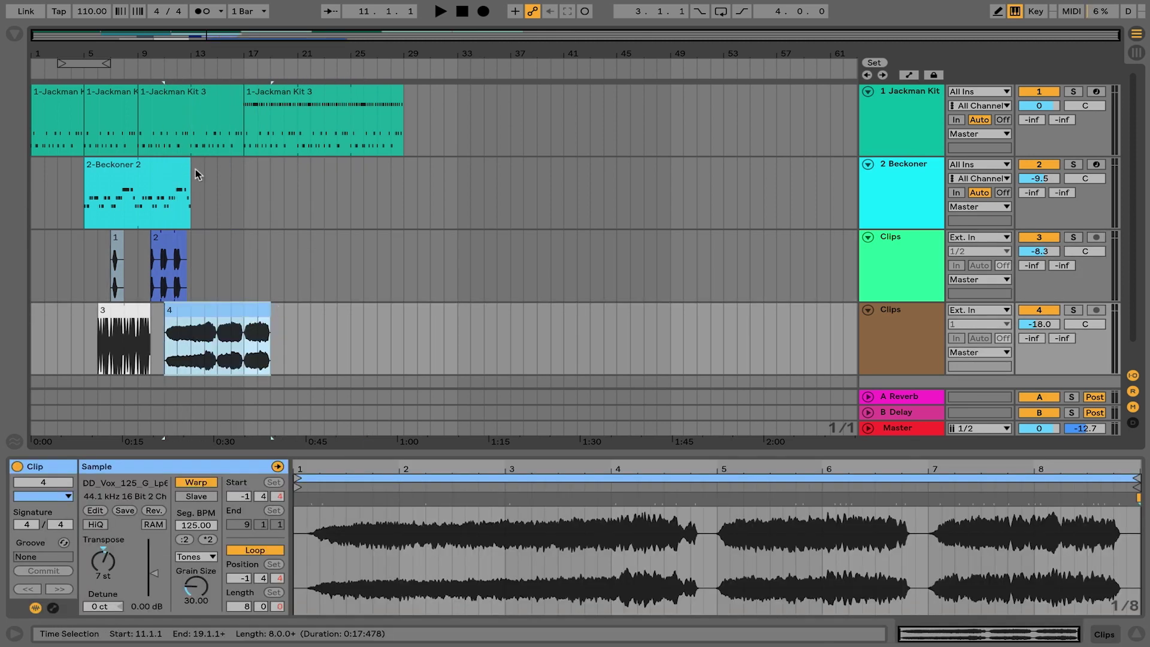
Step: Place the session clip 2-Beckoner 3 at bar 13 of the Beckoner arrangement track and extend it to bar 25
key("Tab")
key("Tab")
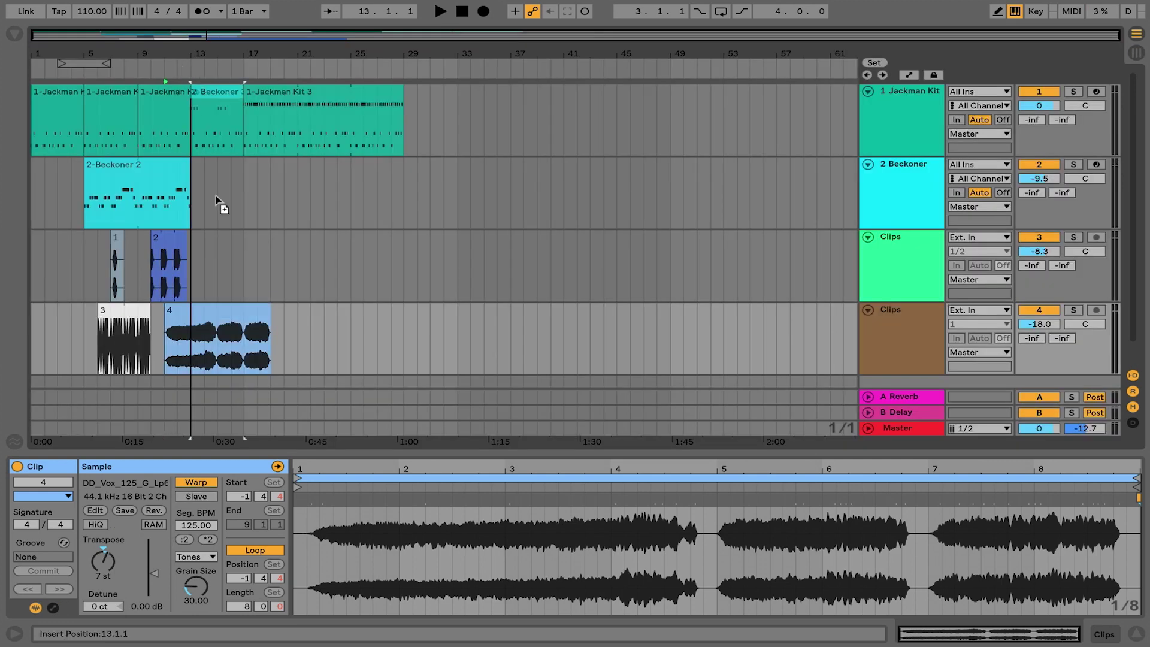
left_click(204, 210)
left_click_drag(198, 208, 192, 210)
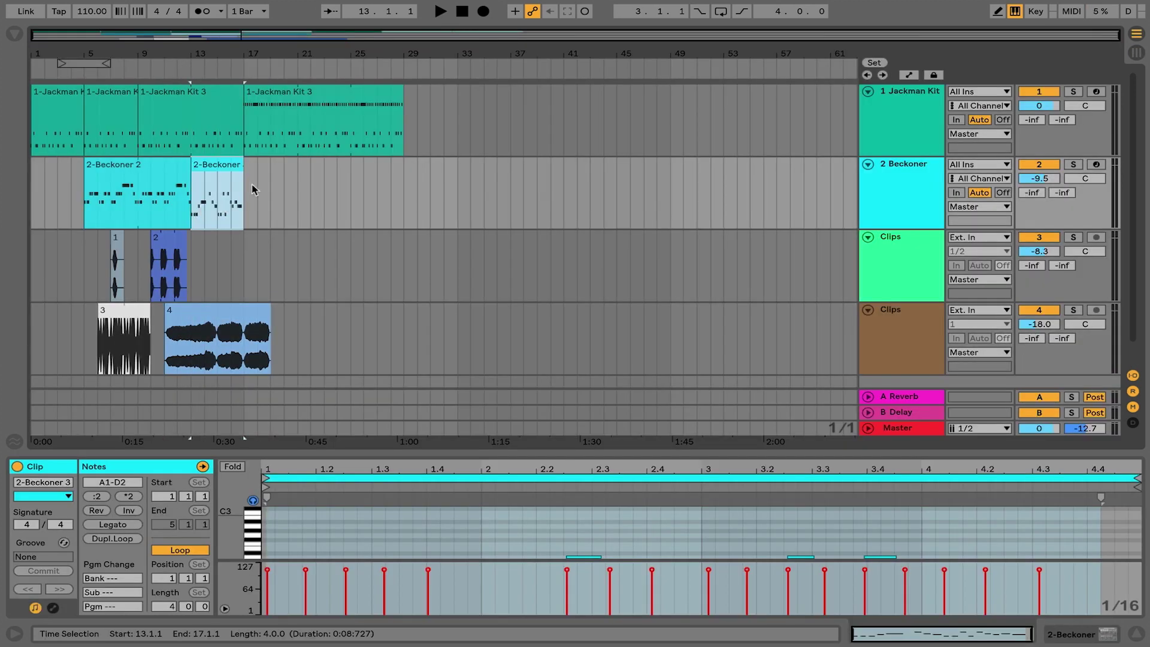
left_click_drag(244, 165, 348, 171)
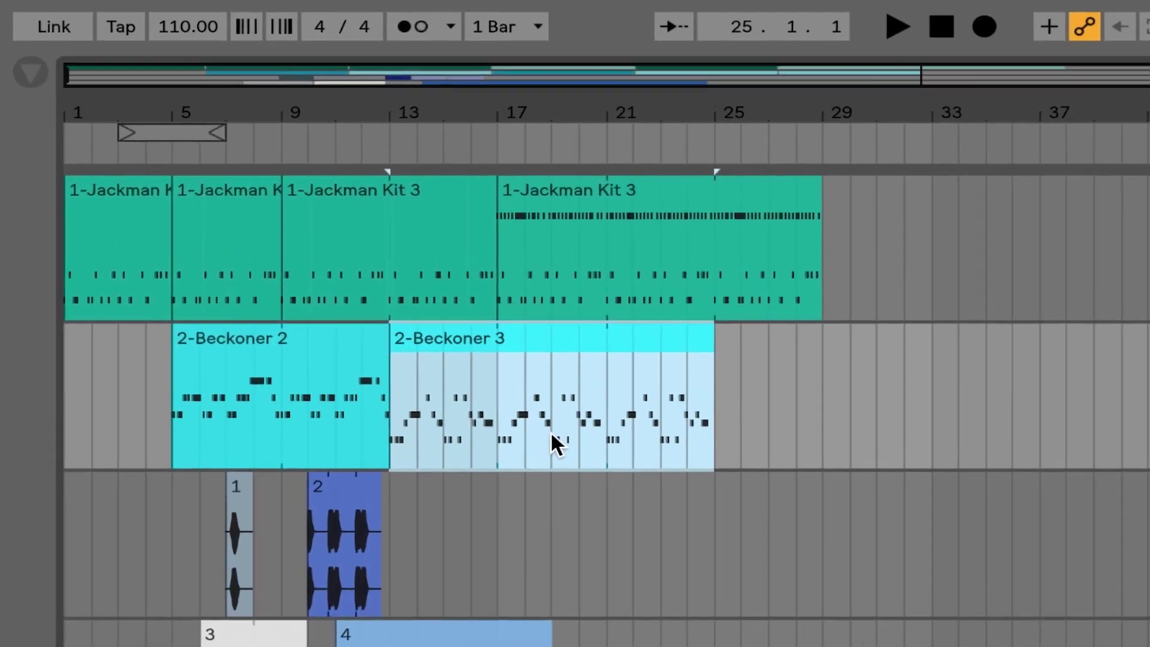
Step: Split the arrangement clip 2-Beckoner 3 at bar 19
left_click(273, 216)
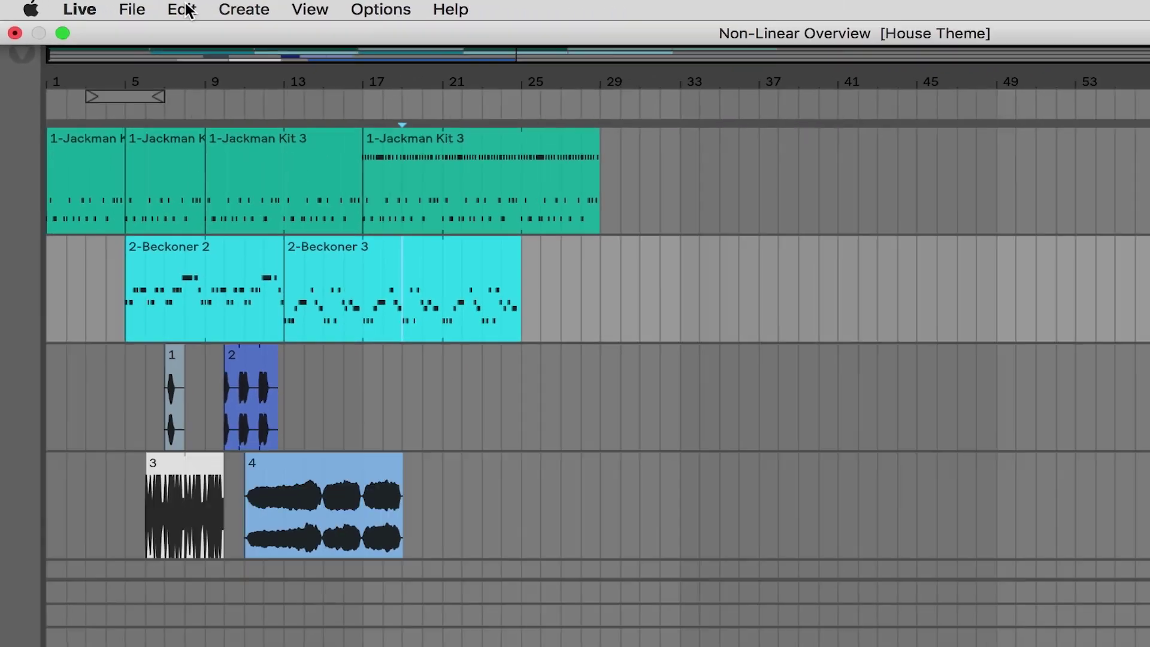
left_click(186, 10)
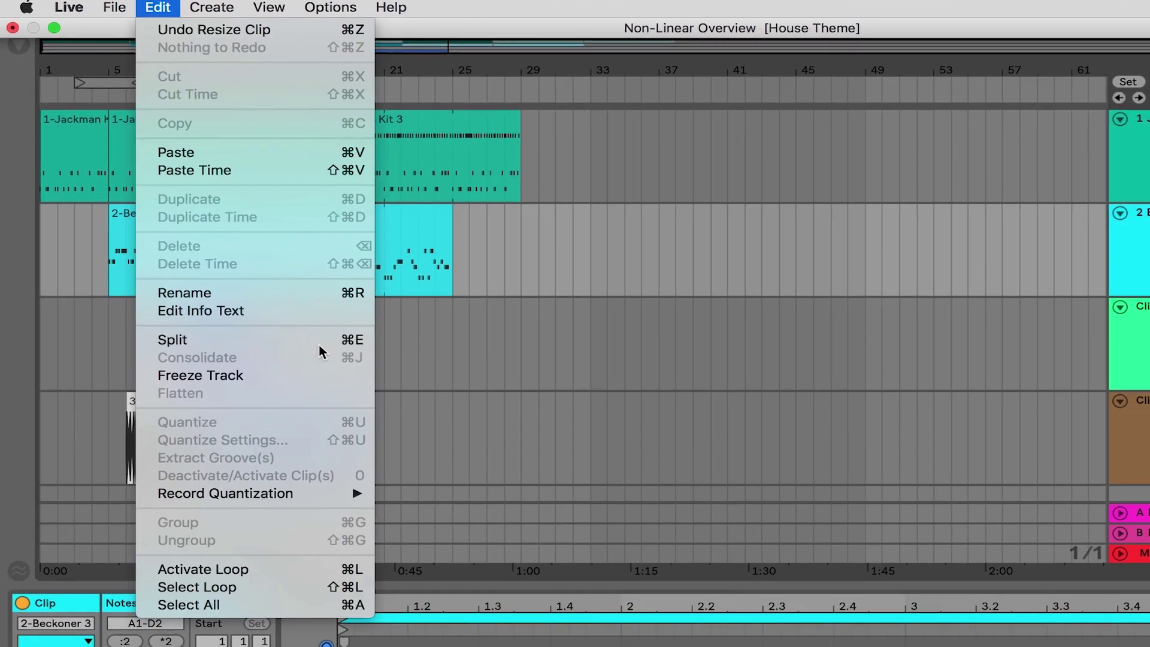
left_click(319, 339)
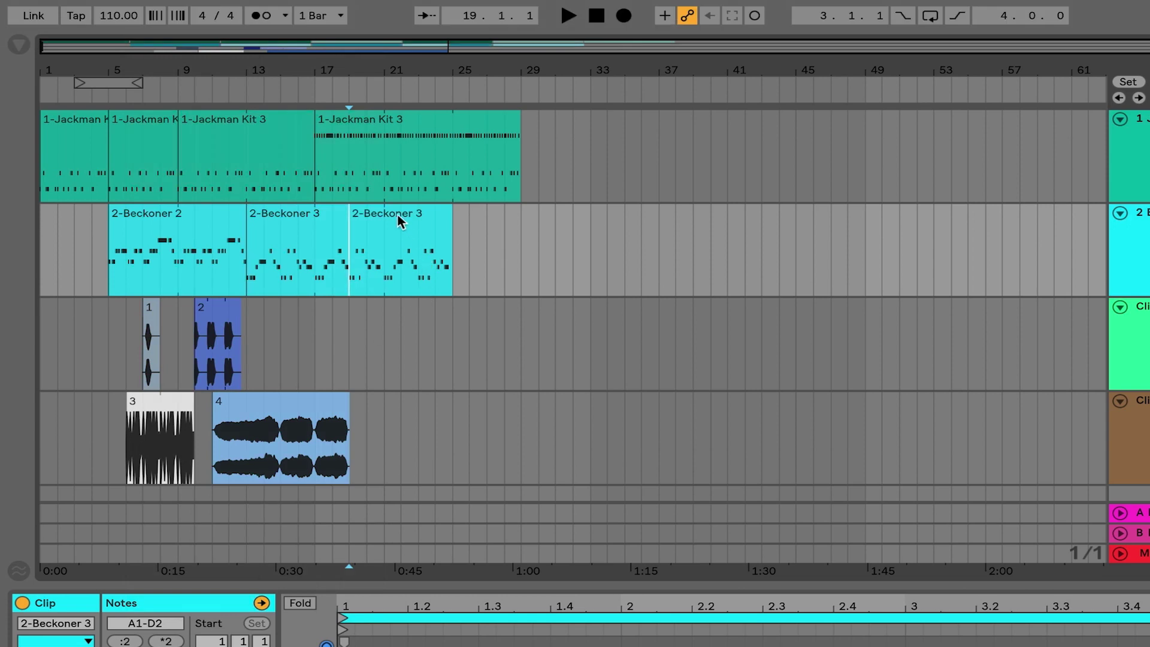
Step: Move the second part of the split 2-Beckoner 3 clip to start at bar 21
left_click_drag(400, 217, 447, 215)
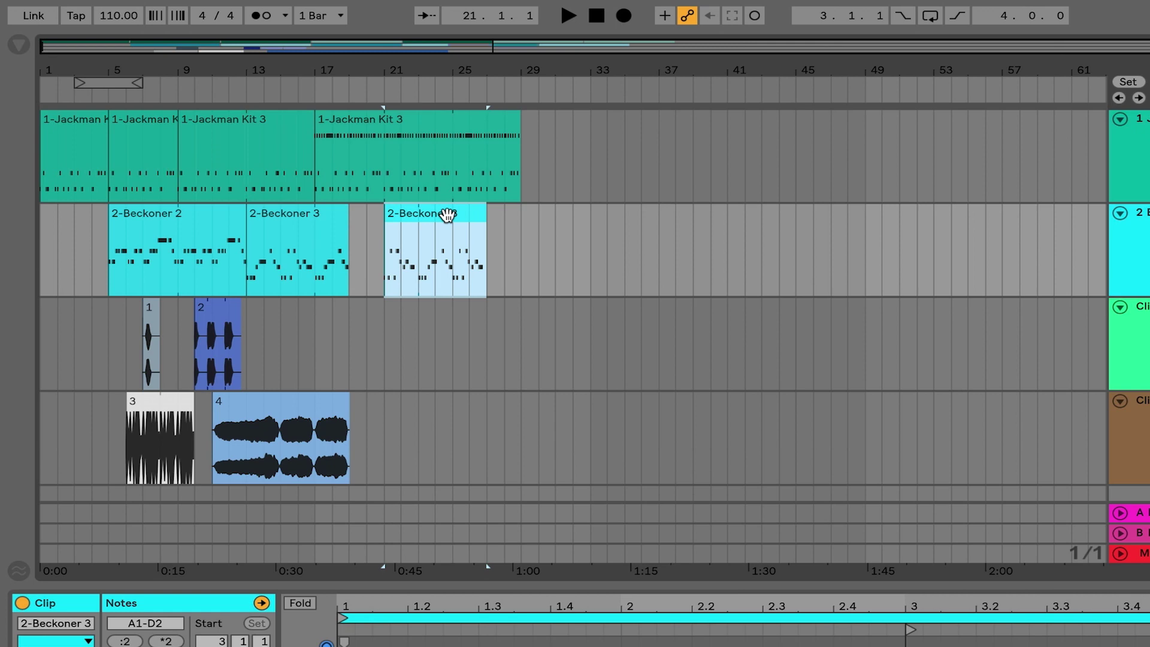
mouse_move(480, 218)
left_mouse_down()
mouse_move(606, 226)
mouse_move(487, 230)
mouse_move(677, 234)
mouse_move(487, 239)
left_mouse_up()
mouse_move(328, 398)
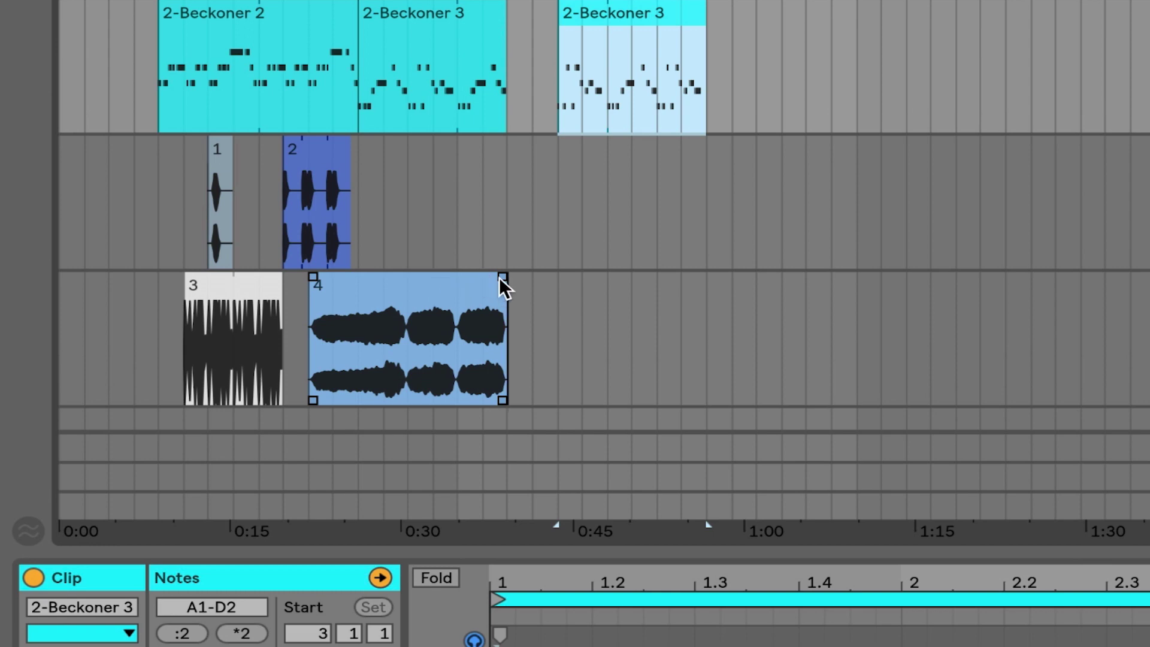
Step: Fade out about the last four bars of clip 4 on the fourth track and play it back from bar 11
left_click_drag(501, 278, 404, 286)
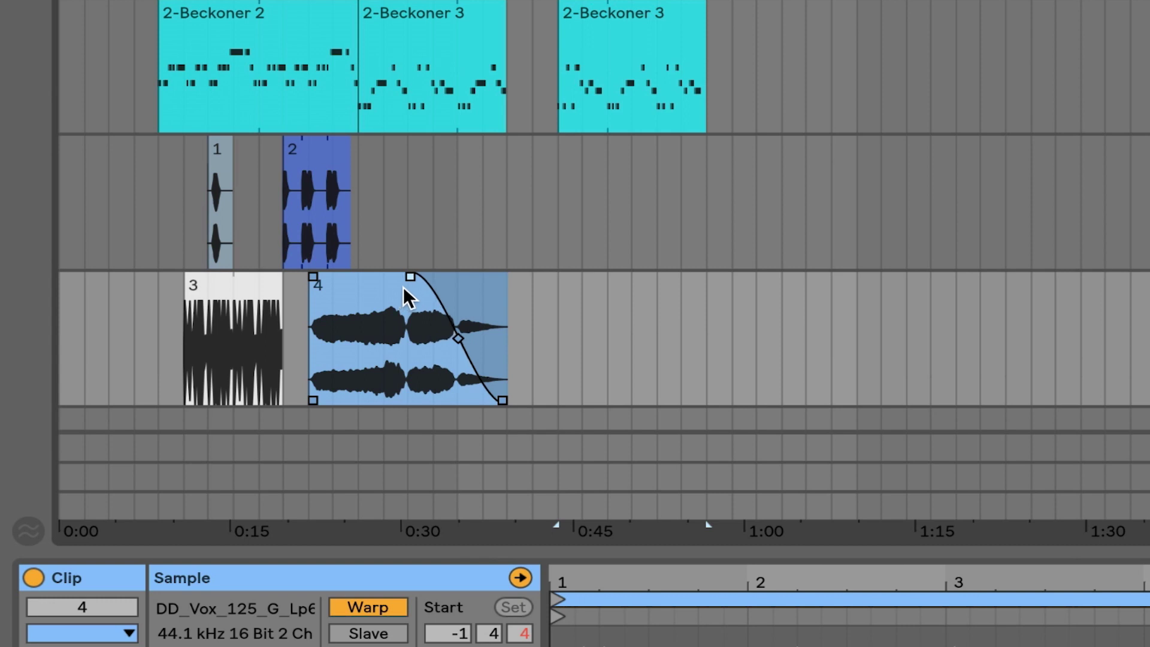
left_click(307, 352)
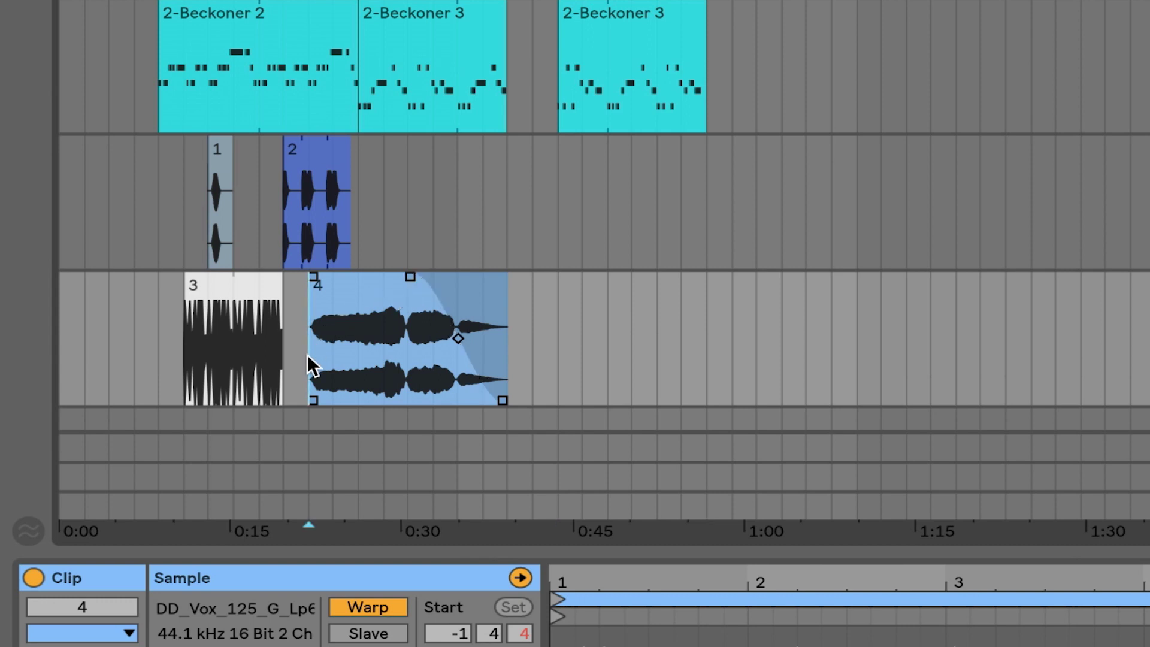
key("space")
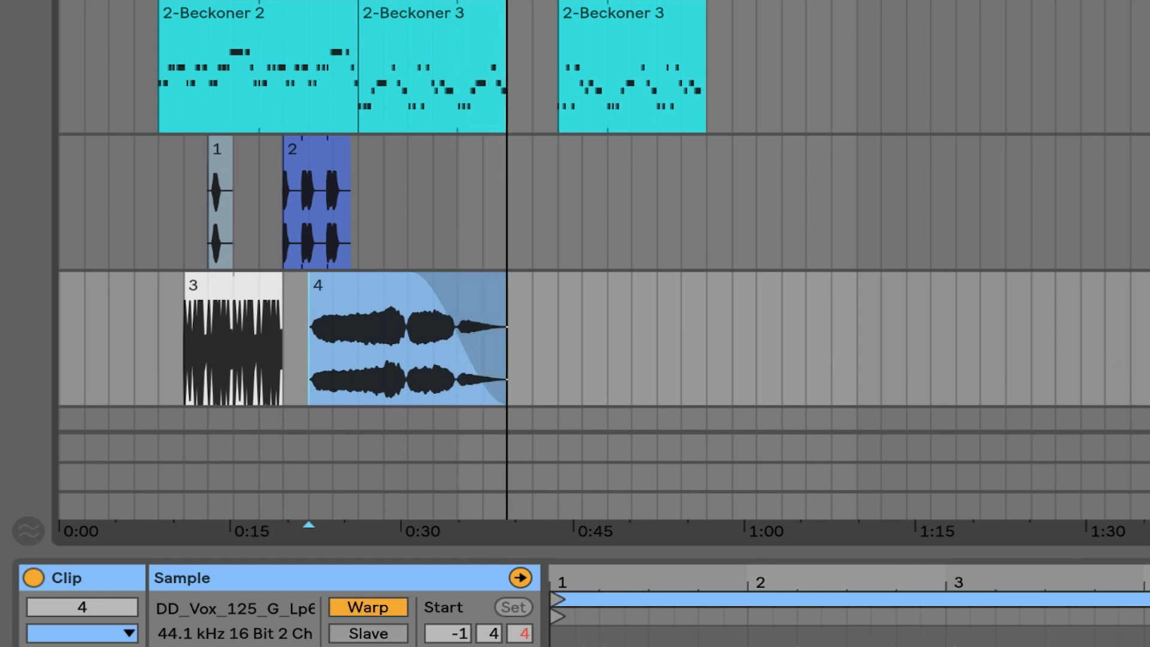
Step: Adjust the length and curve of clip 4's fade-out, and remove the fade-out from the clip
mouse_move(411, 283)
left_click_drag(432, 277, 405, 279)
mouse_move(464, 337)
left_mouse_down()
mouse_move(495, 323)
mouse_move(467, 323)
mouse_move(413, 390)
mouse_move(483, 327)
mouse_move(468, 344)
left_mouse_up()
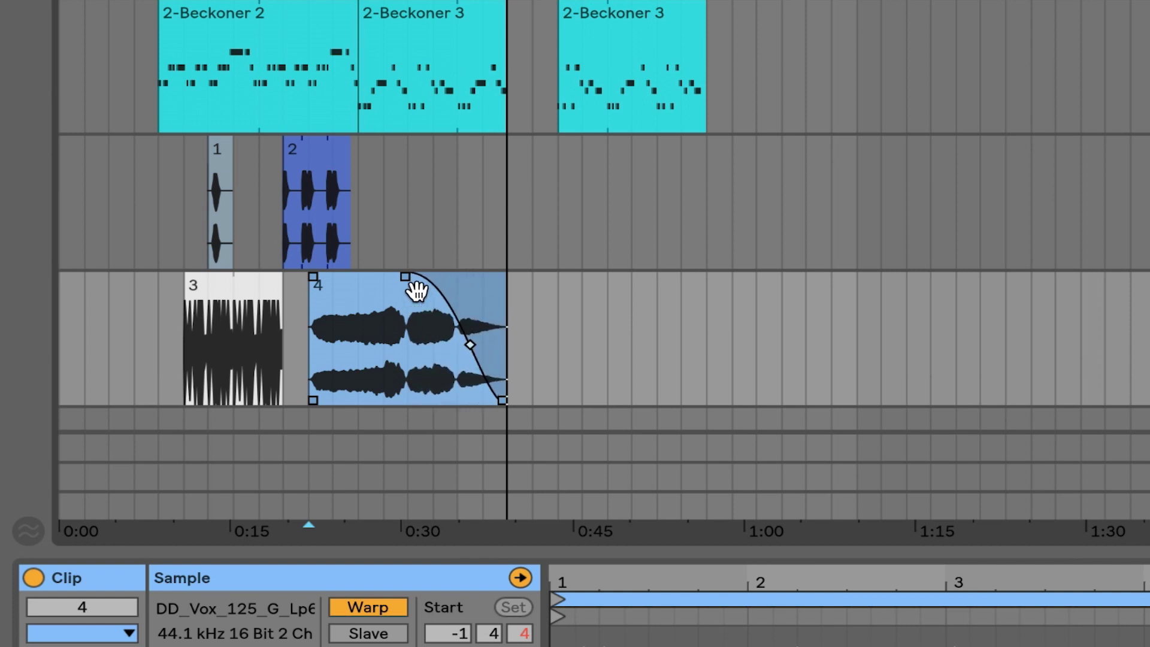
left_click_drag(407, 277, 502, 279)
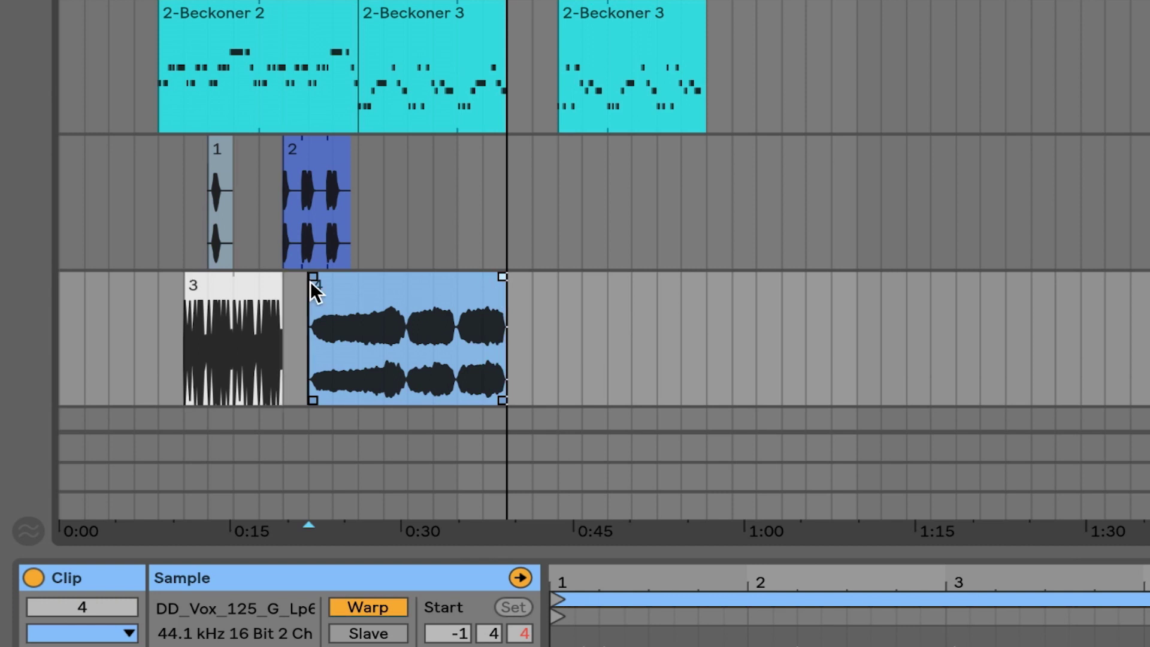
Step: Move clip 3 to bar 7 so it meets clip 4, and crossfade the two clips from bar 11 to bar 13
mouse_move(322, 281)
left_mouse_down()
mouse_move(356, 284)
mouse_move(301, 279)
mouse_move(279, 293)
mouse_move(303, 278)
mouse_move(372, 281)
mouse_move(317, 276)
left_mouse_up()
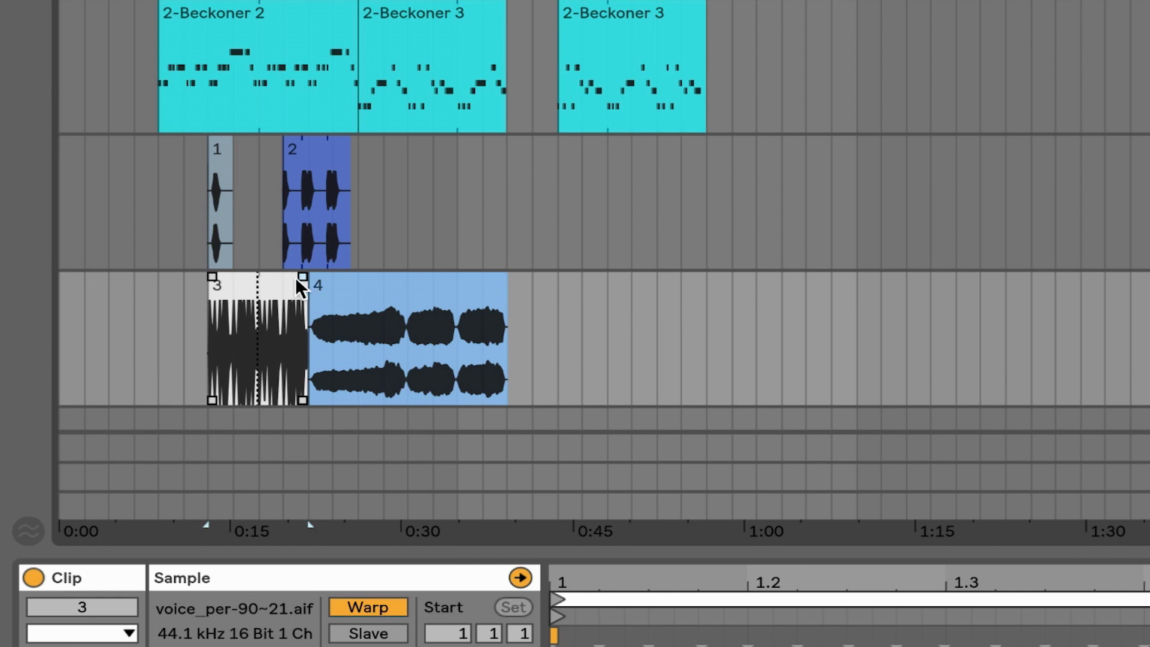
left_click_drag(300, 277, 368, 284)
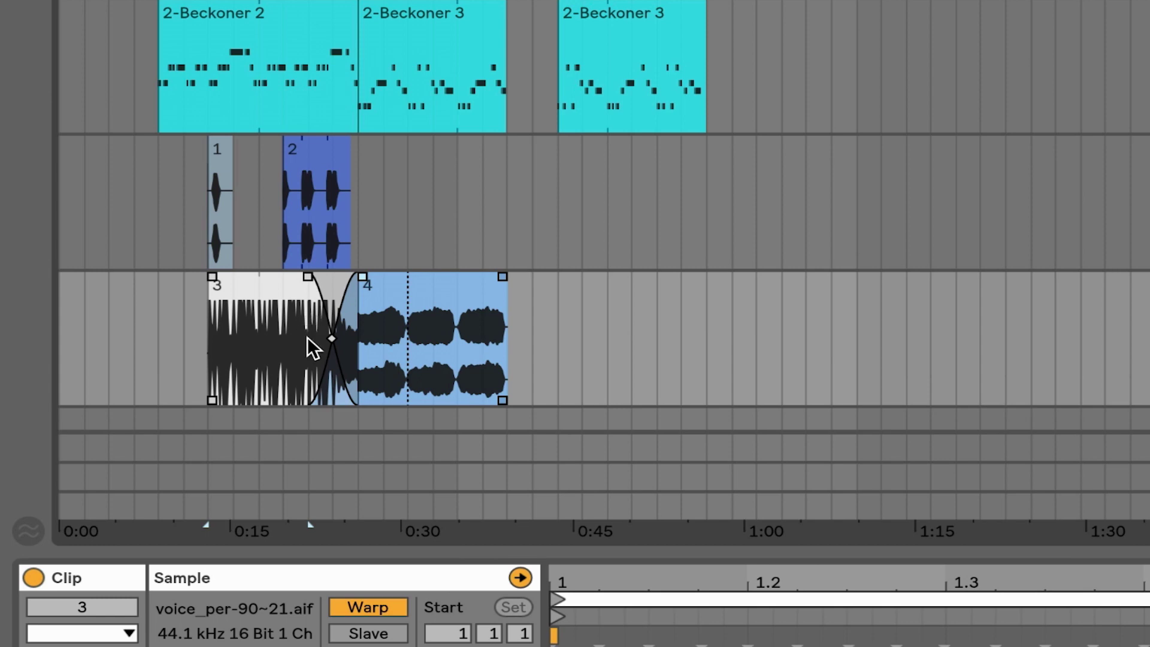
Step: Solo the fourth track and play back the crossfade between clips 3 and 4 from bar 11
left_click(307, 336)
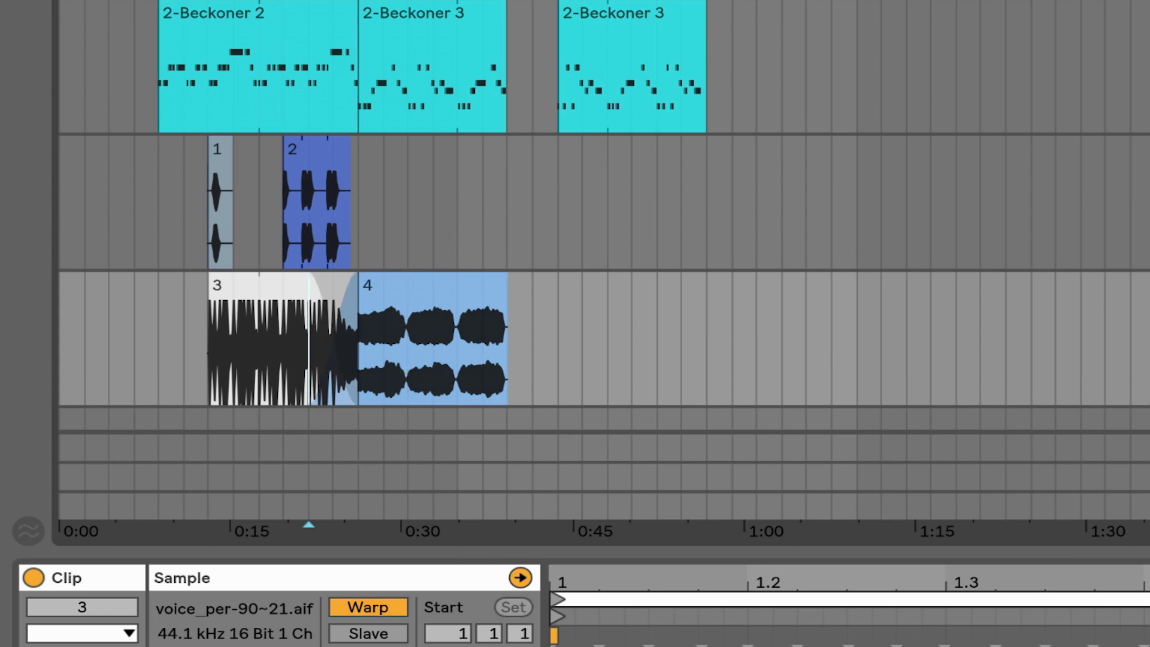
key("space")
left_click(1072, 310)
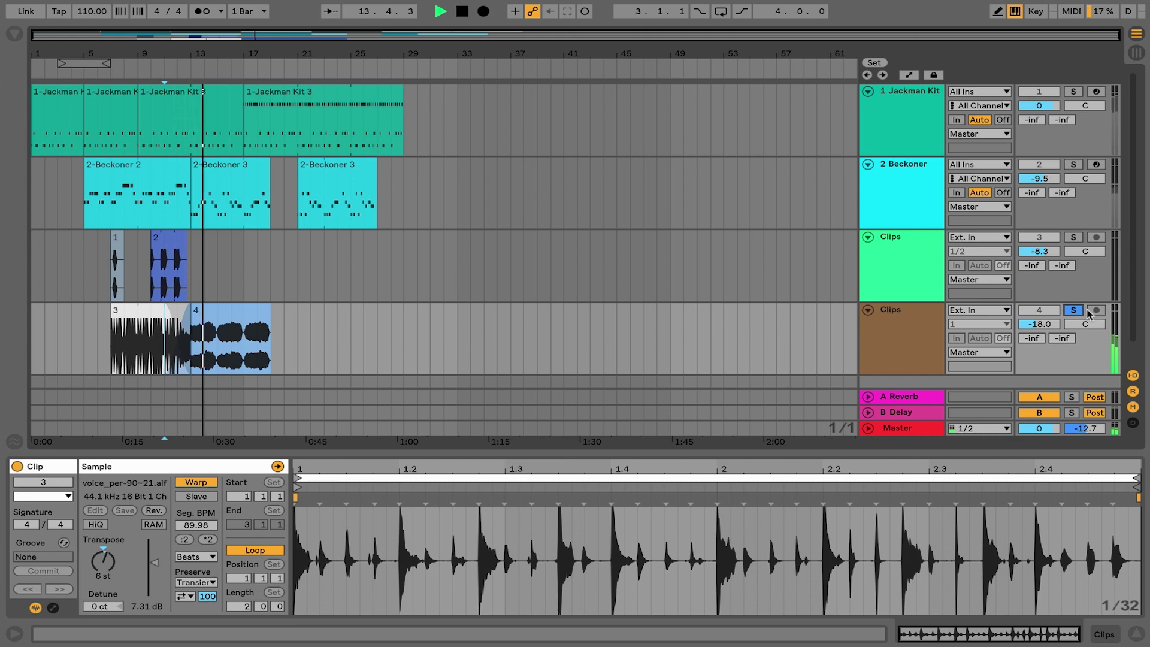
key("space")
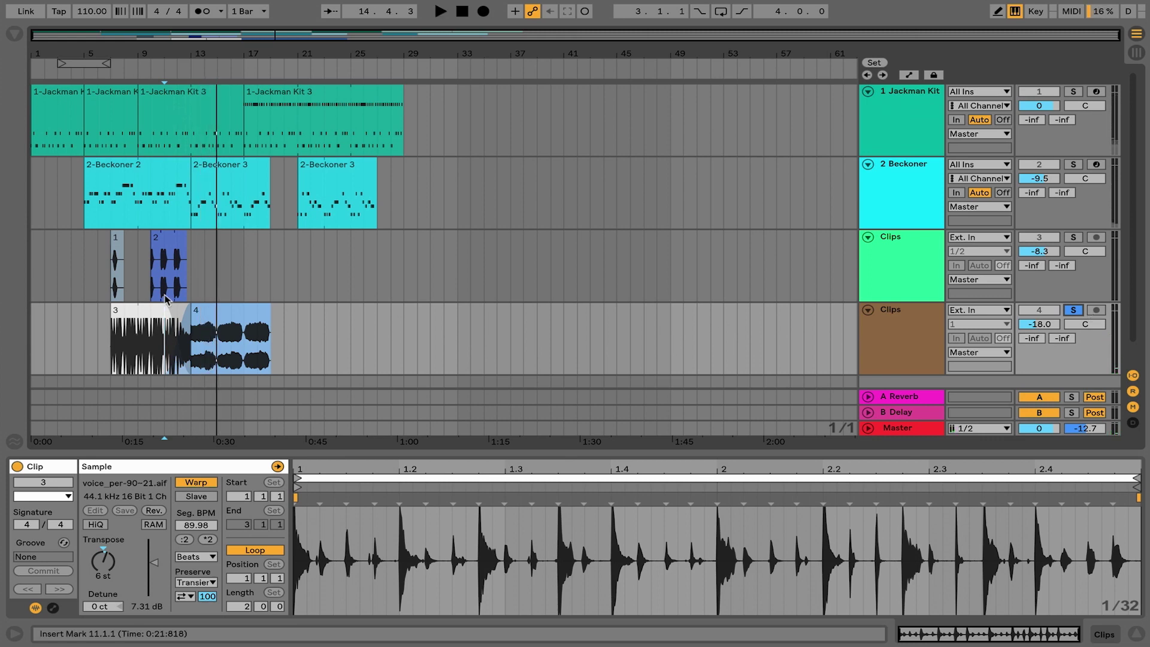